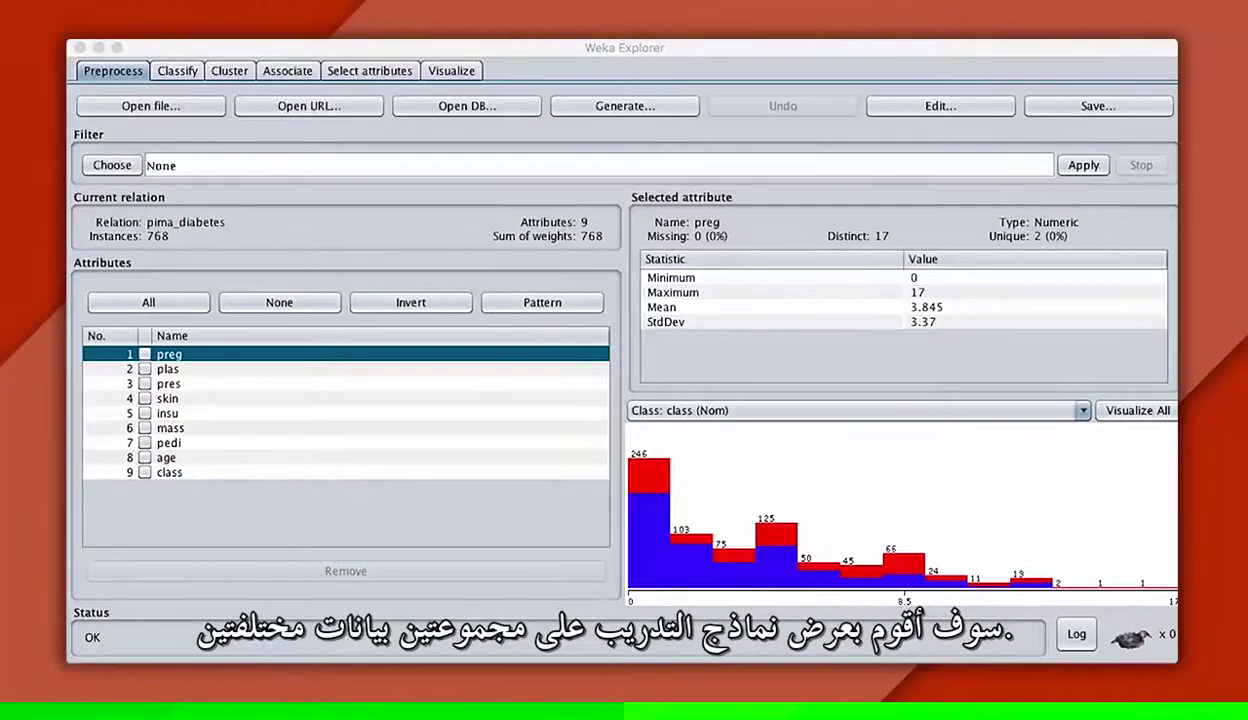
Review the plas, pres, skin and insu attribute statistics
{"action": "left_click", "coordinate": [168, 369]}
{"action": "left_click", "coordinate": [168, 384]}
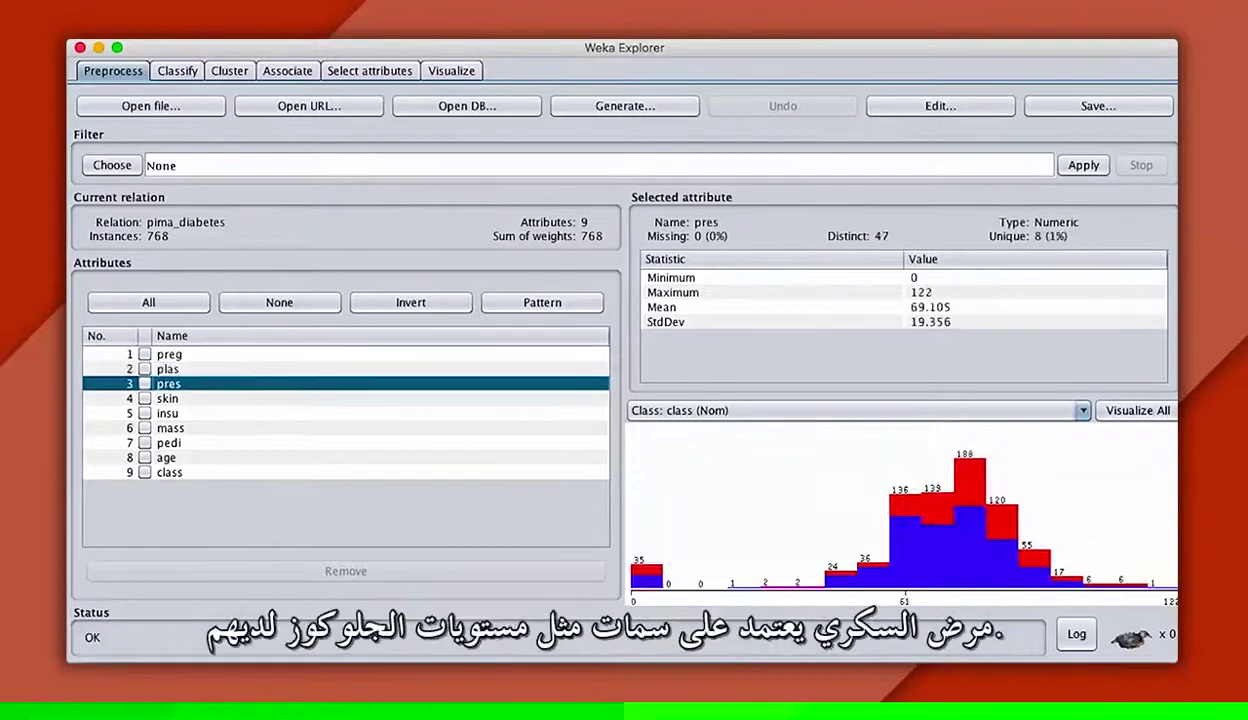
{"action": "left_click", "coordinate": [168, 398]}
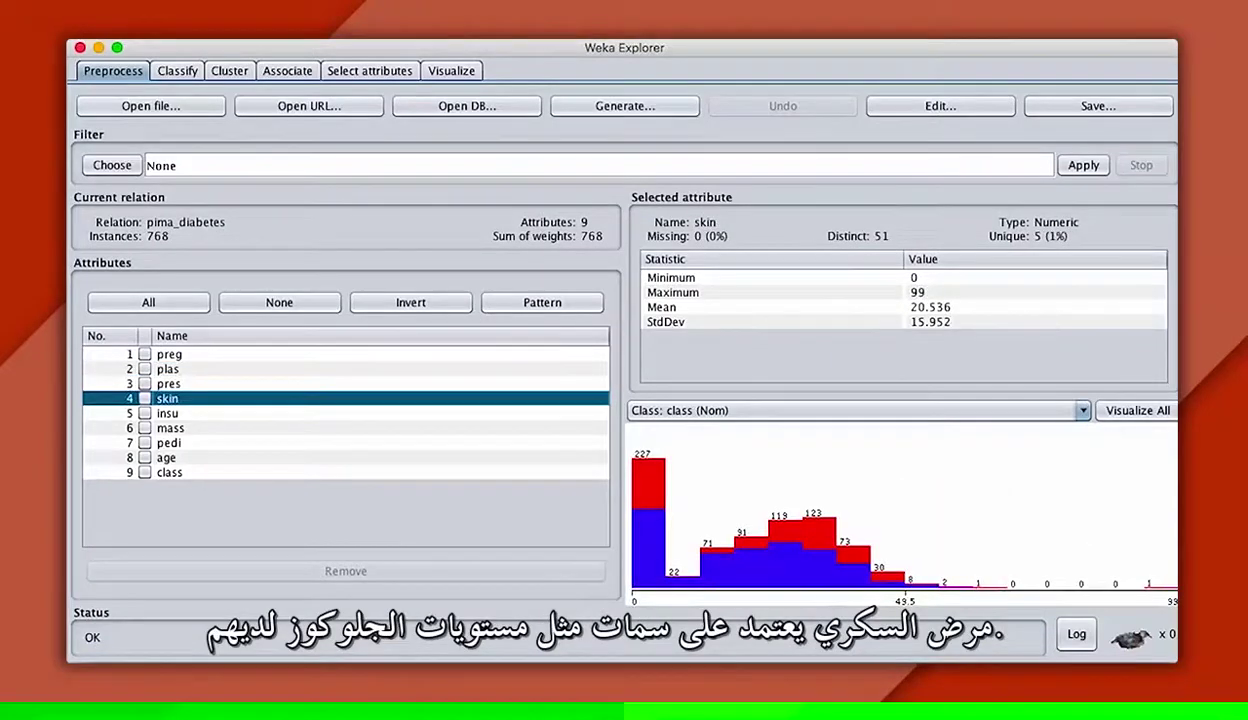
{"action": "left_click", "coordinate": [168, 413]}
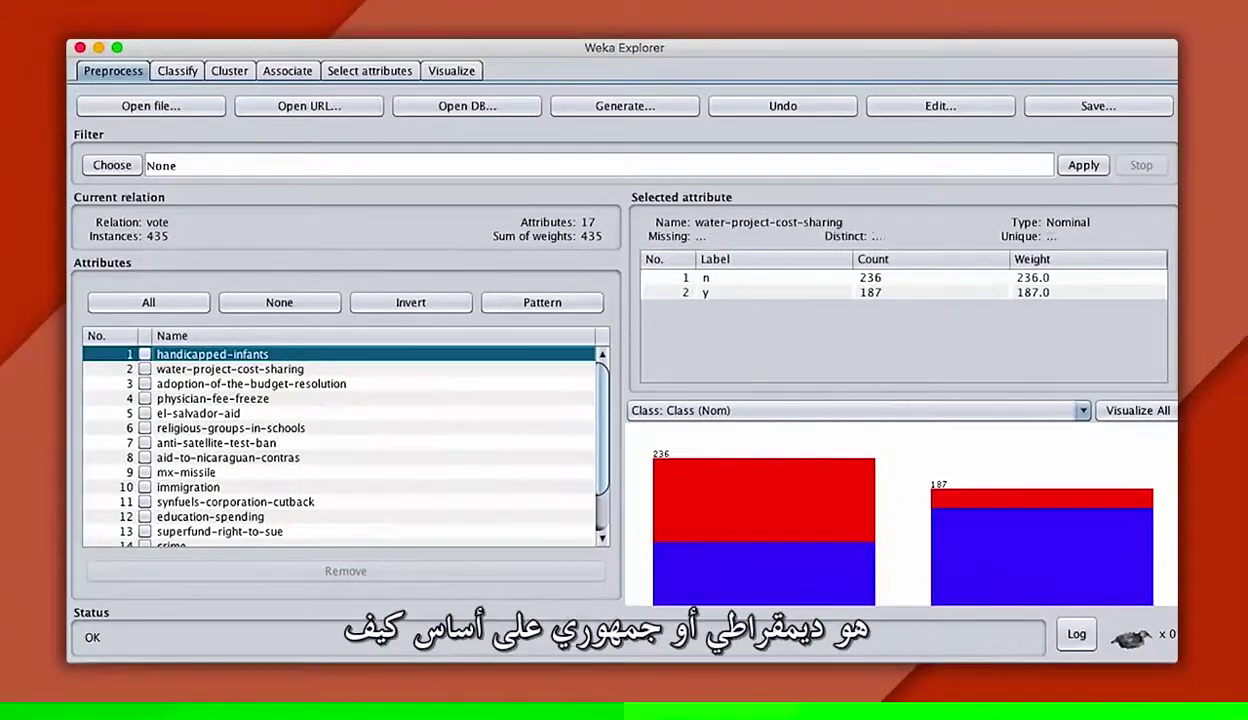
Inspect the vote attributes including physician-fee-freeze, highlight the J48 results, and apply AttributeSelection
{"action": "left_click", "coordinate": [230, 369]}
{"action": "left_click", "coordinate": [250, 384]}
{"action": "left_click", "coordinate": [212, 398]}
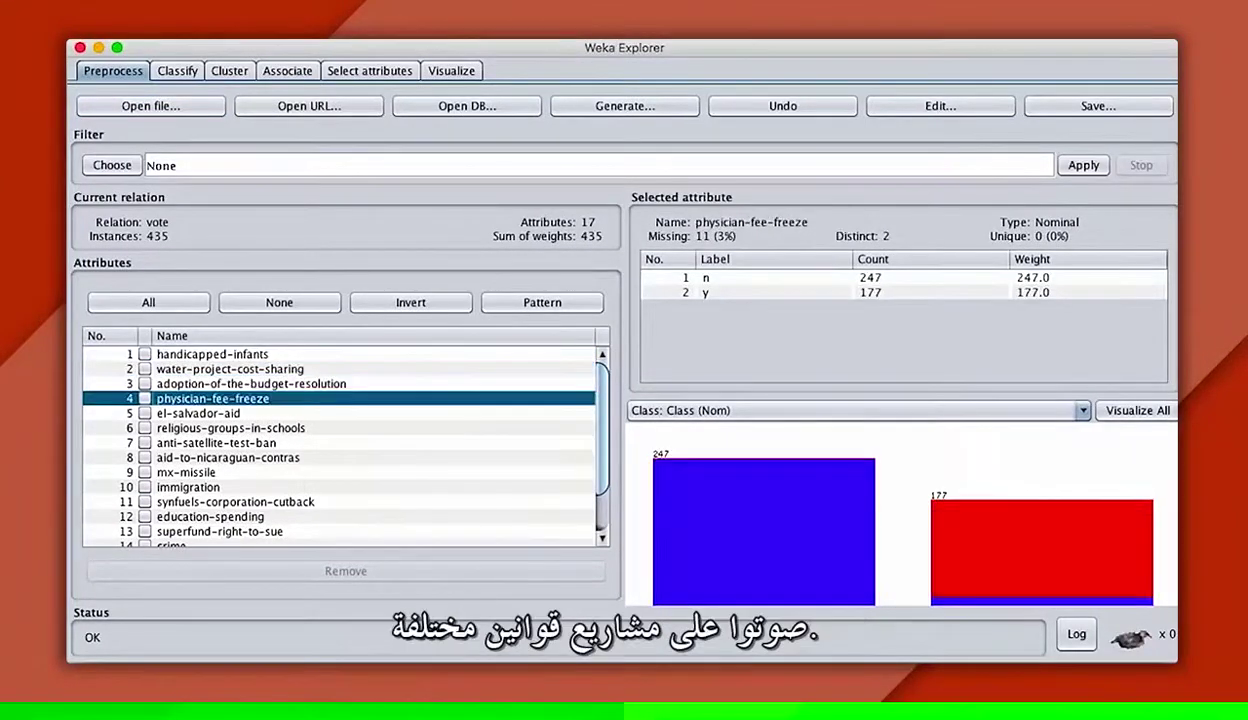
{"action": "left_click", "coordinate": [198, 413]}
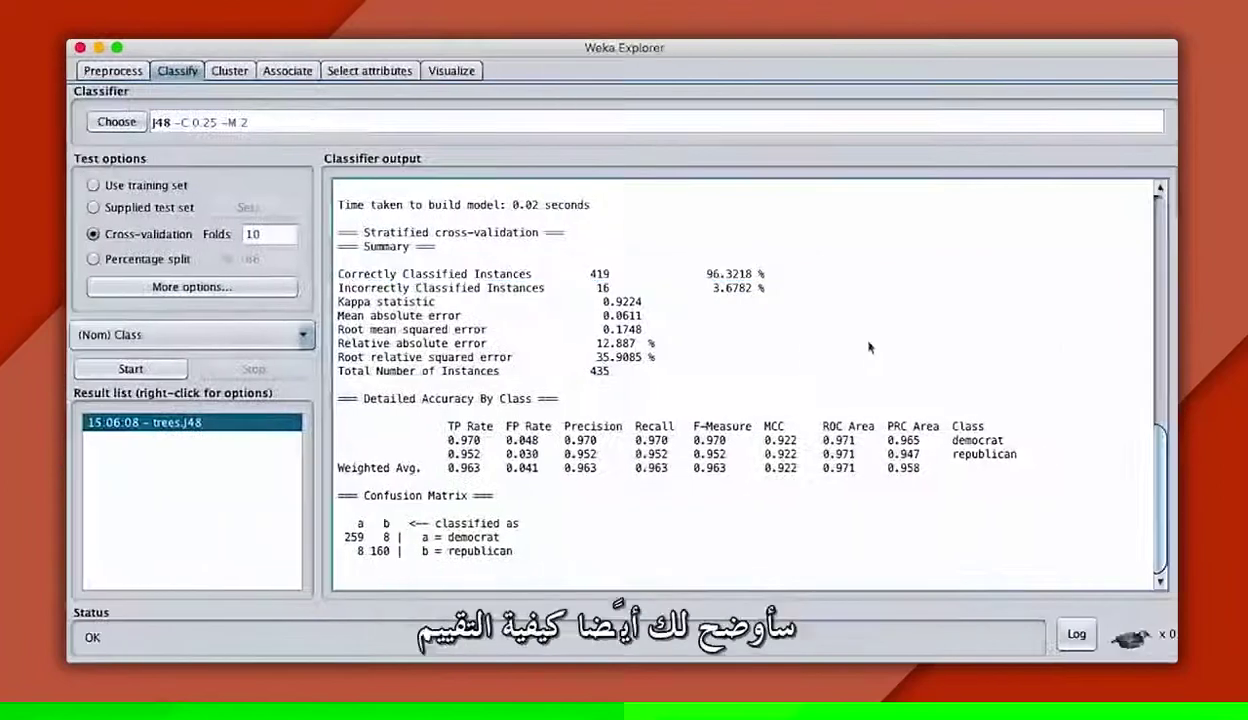
{"action": "left_click_drag", "start_coordinate": [337, 273], "coordinate": [668, 572]}
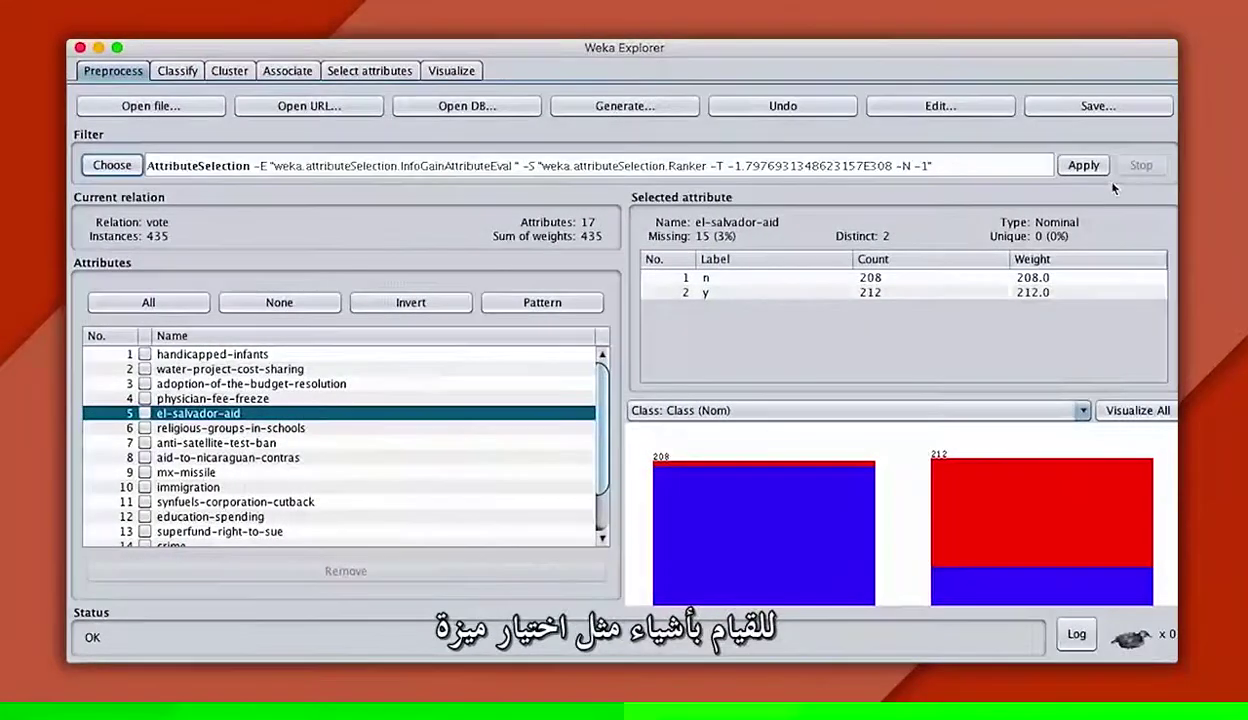
{"action": "left_click", "coordinate": [1080, 168]}
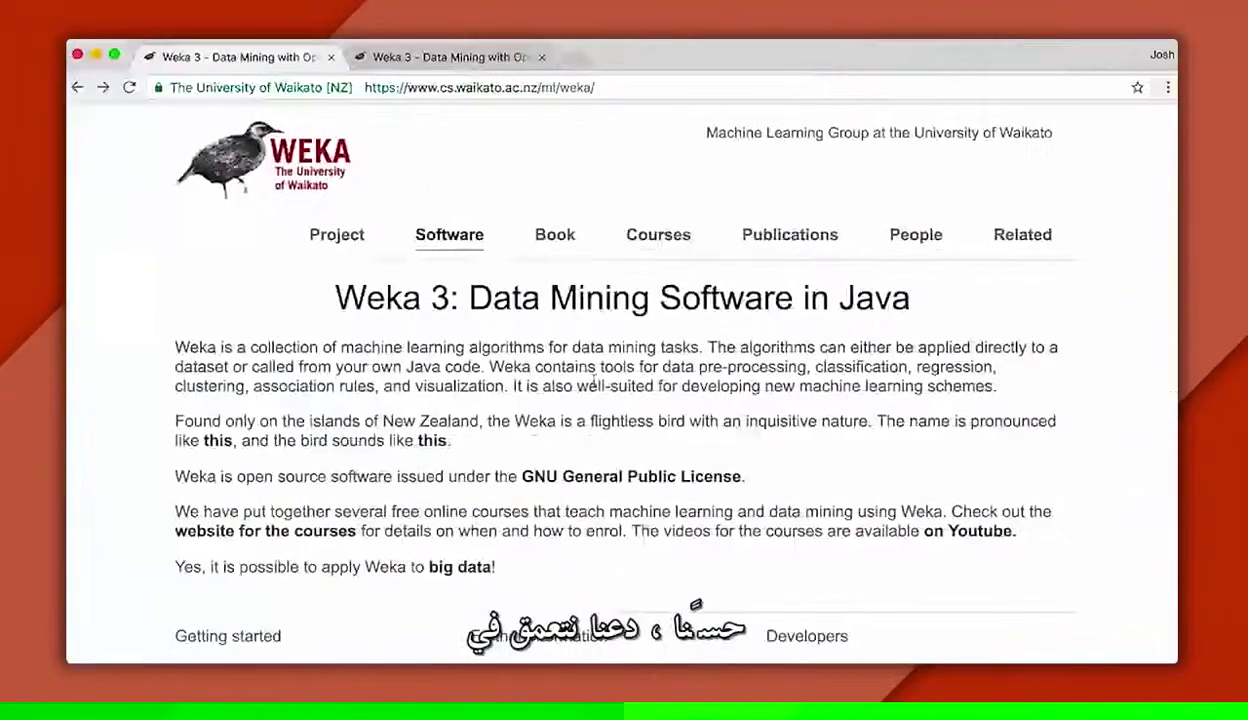
Follow the Download link under Getting started to the stable 3.8 / development 3.9 page
{"action": "scroll", "coordinate": [593, 381], "scroll_direction": "down", "scroll_amount": 1}
{"action": "scroll", "coordinate": [593, 381], "scroll_direction": "down", "scroll_amount": 1}
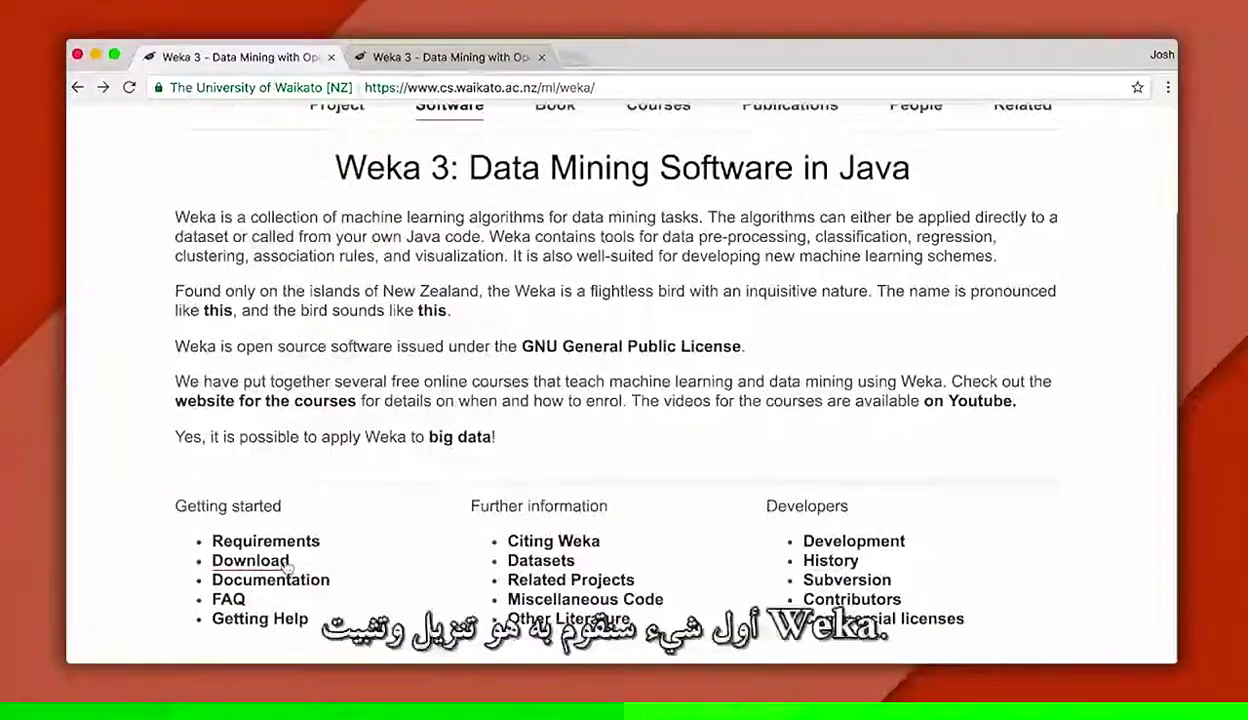
{"action": "left_click", "coordinate": [285, 564]}
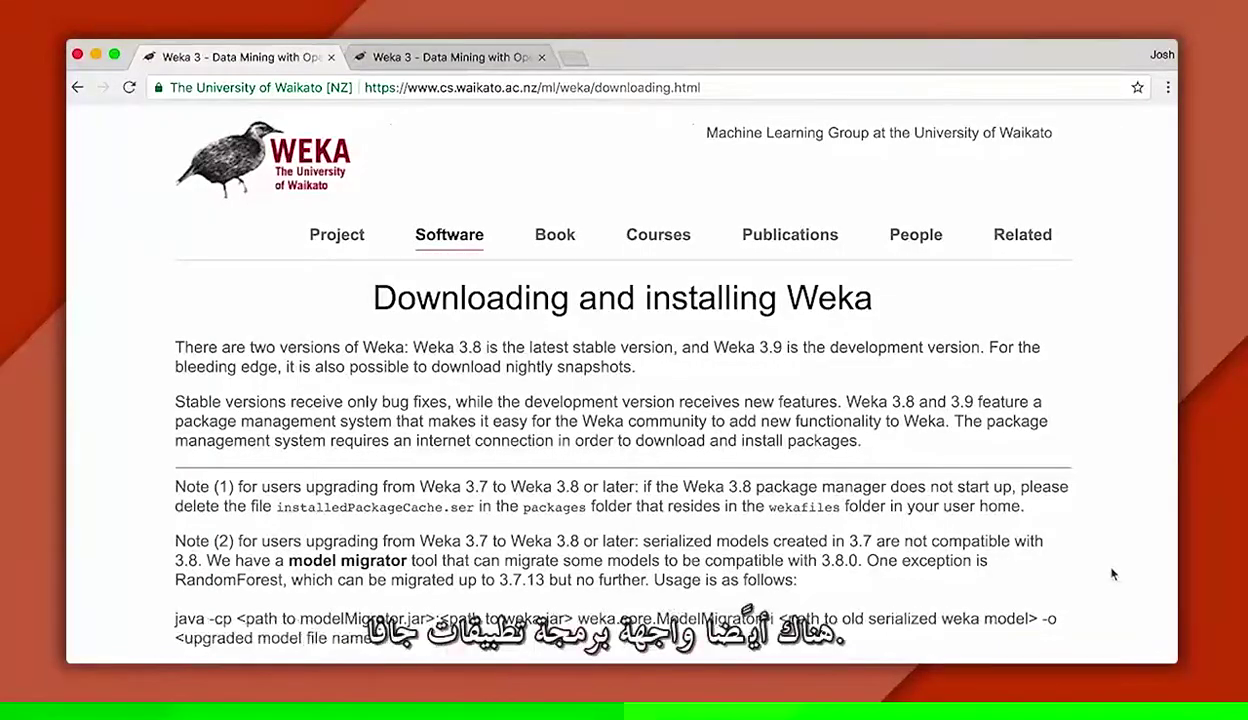
{"action": "scroll", "coordinate": [1087, 562], "scroll_direction": "down", "scroll_amount": 15}
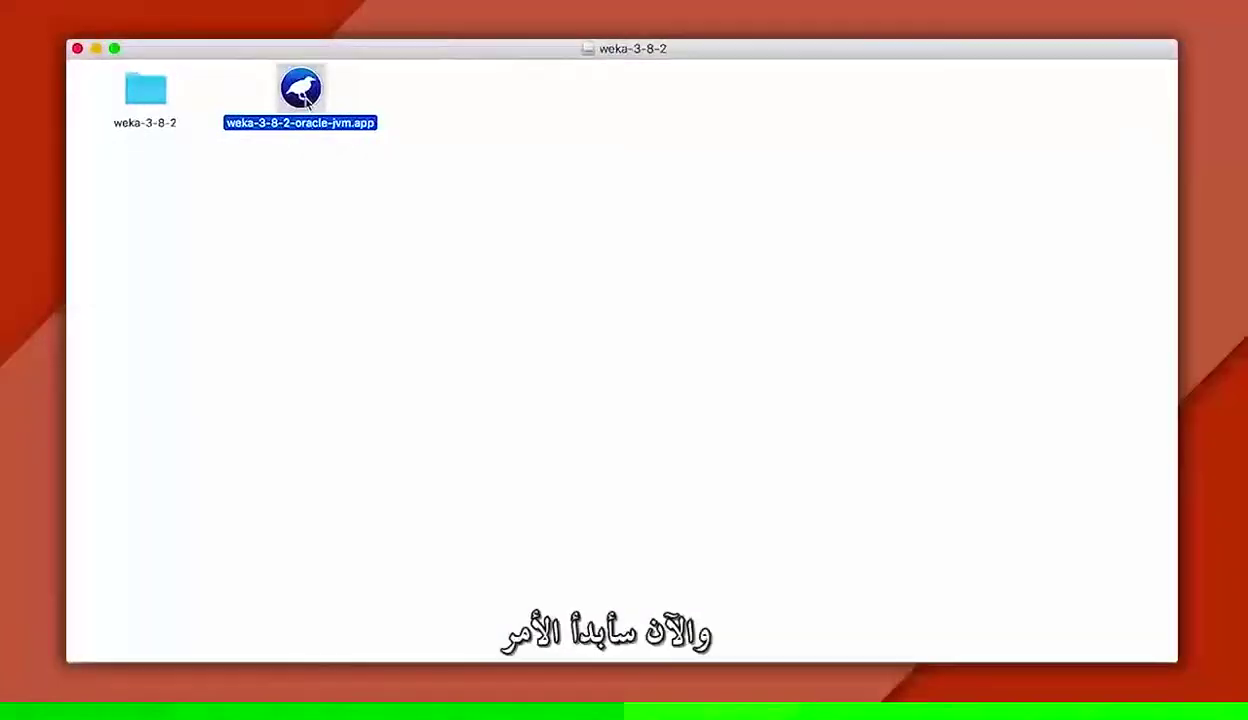
Launch Weka 3.8.2, open the Explorer from the GUI Chooser, and start Open file
{"action": "double_click", "coordinate": [302, 92]}
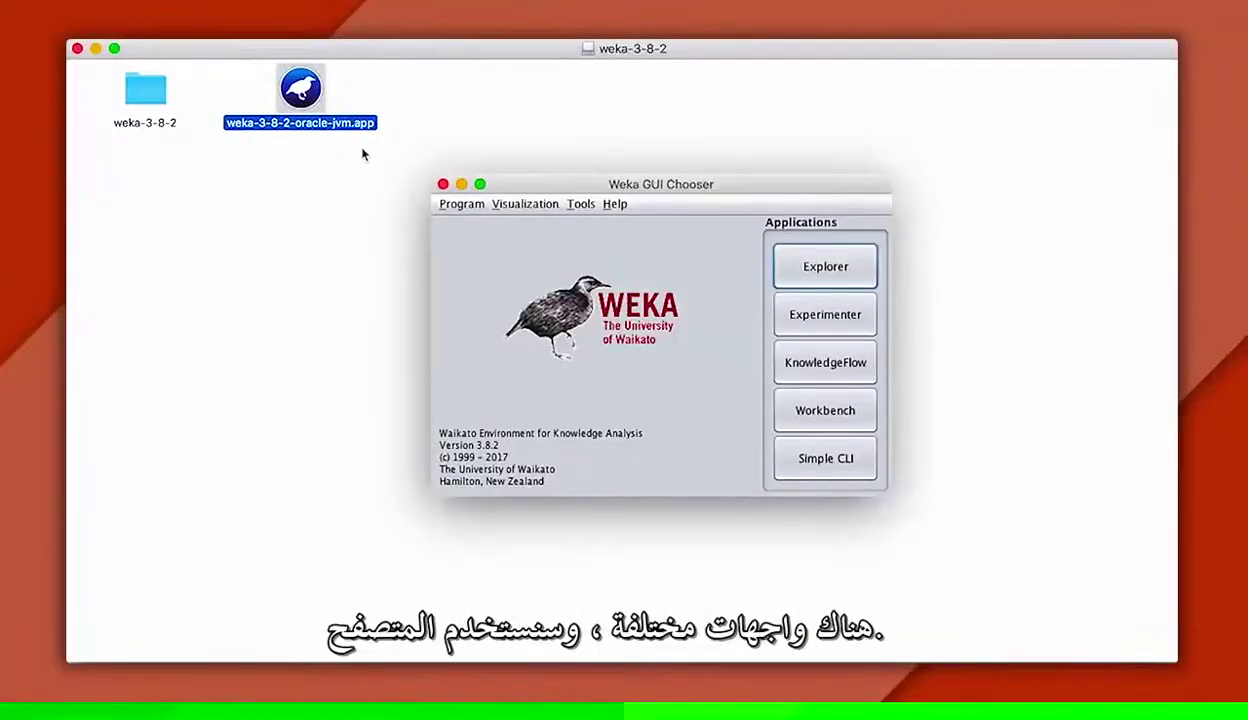
{"action": "left_click", "coordinate": [835, 266]}
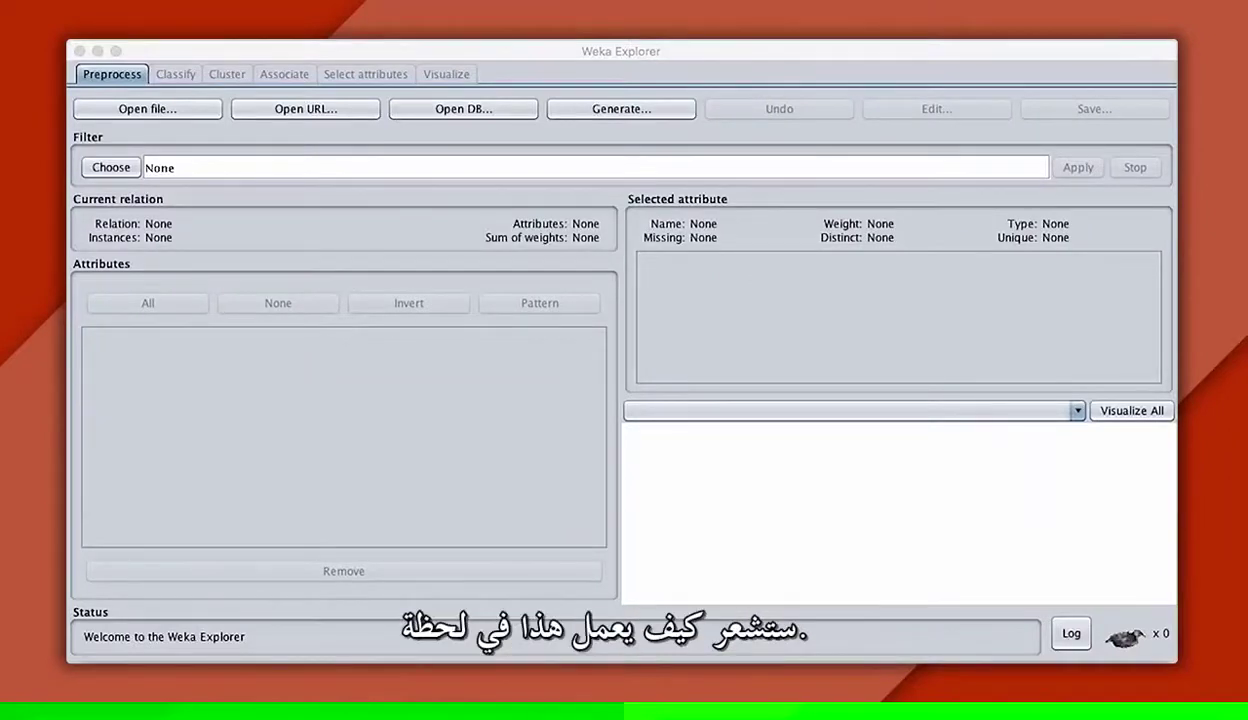
{"action": "left_click", "coordinate": [150, 109]}
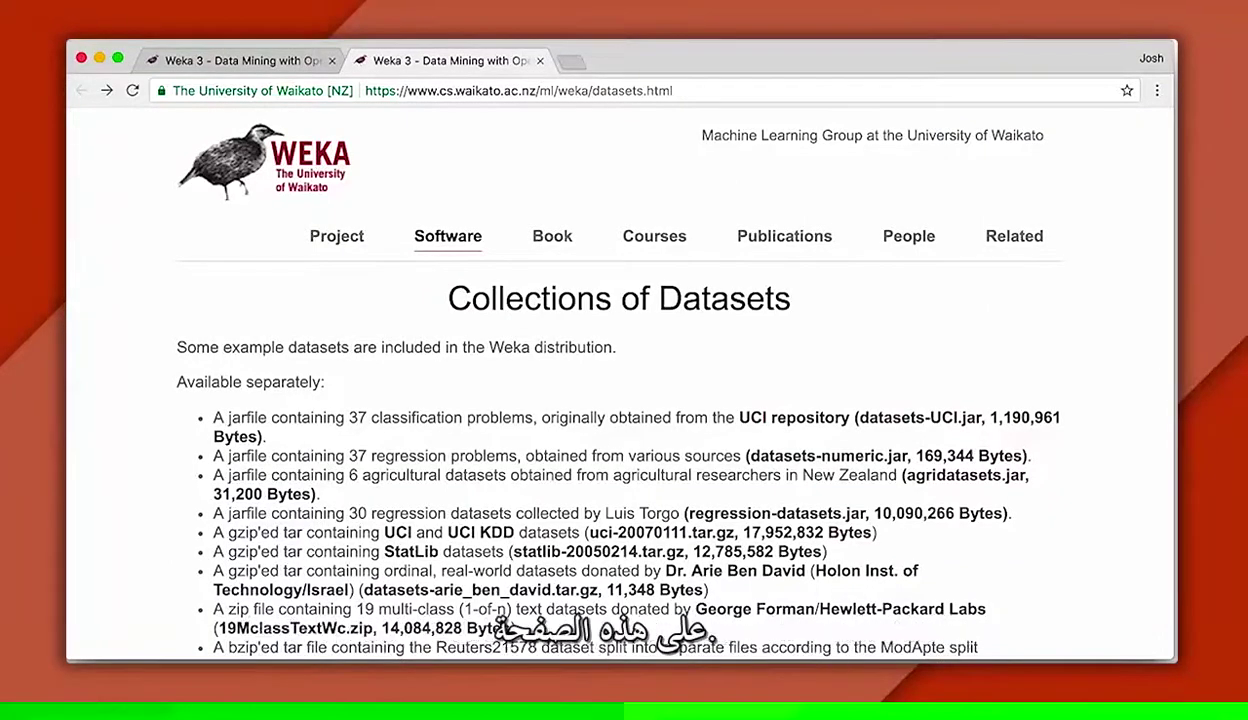
Highlight the datasets-UCI.jar entry, then change into the Downloads folder in Terminal
{"action": "left_click_drag", "start_coordinate": [213, 417], "coordinate": [288, 437]}
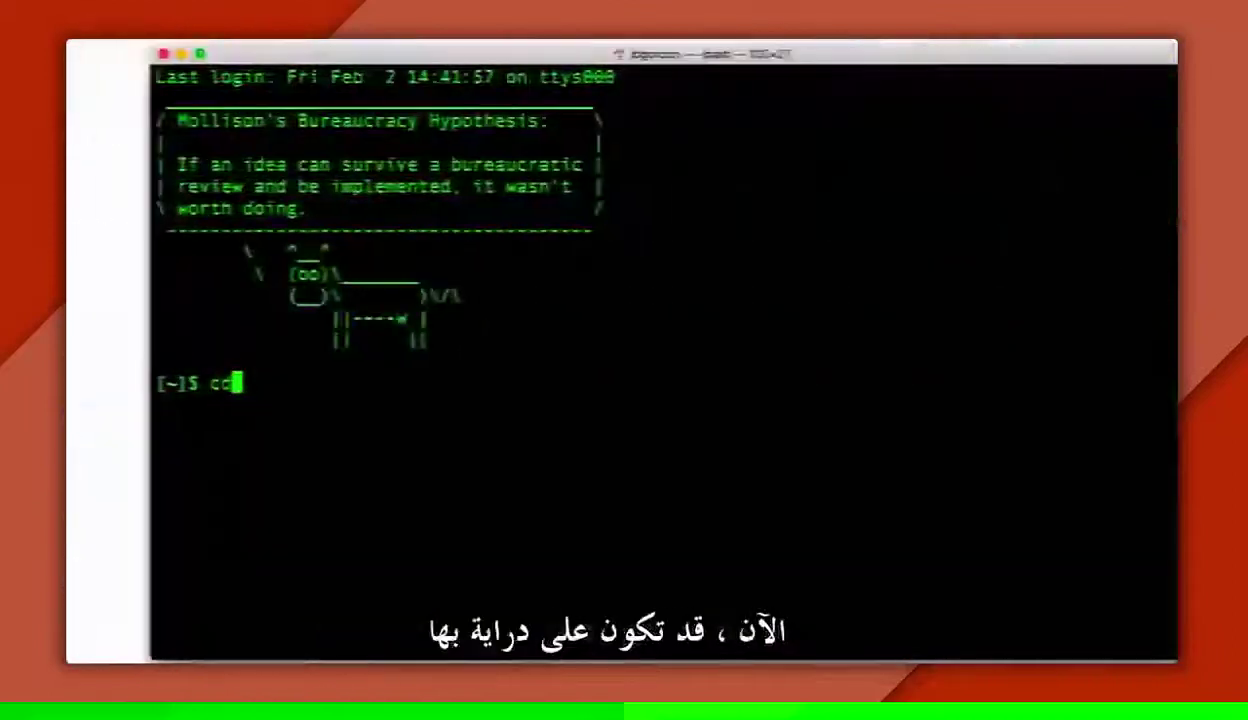
{"action": "type", "text": "Do"}
{"action": "key", "text": "Tab"}
{"action": "key", "text": "Return"}
List the Downloads folder with ll and unzip datasets-UCI.jar into the UCI folder
{"action": "type", "text": "ll"}
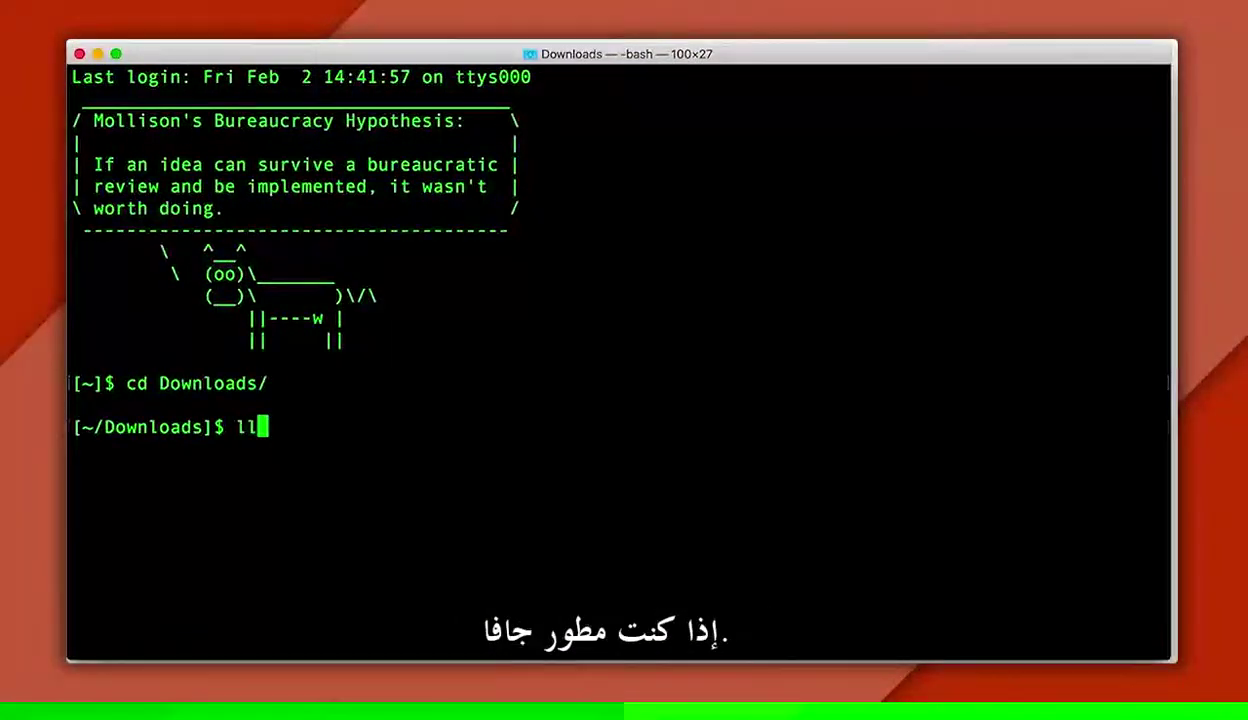
{"action": "key", "text": "Return"}
{"action": "triple_click", "coordinate": [788, 583]}
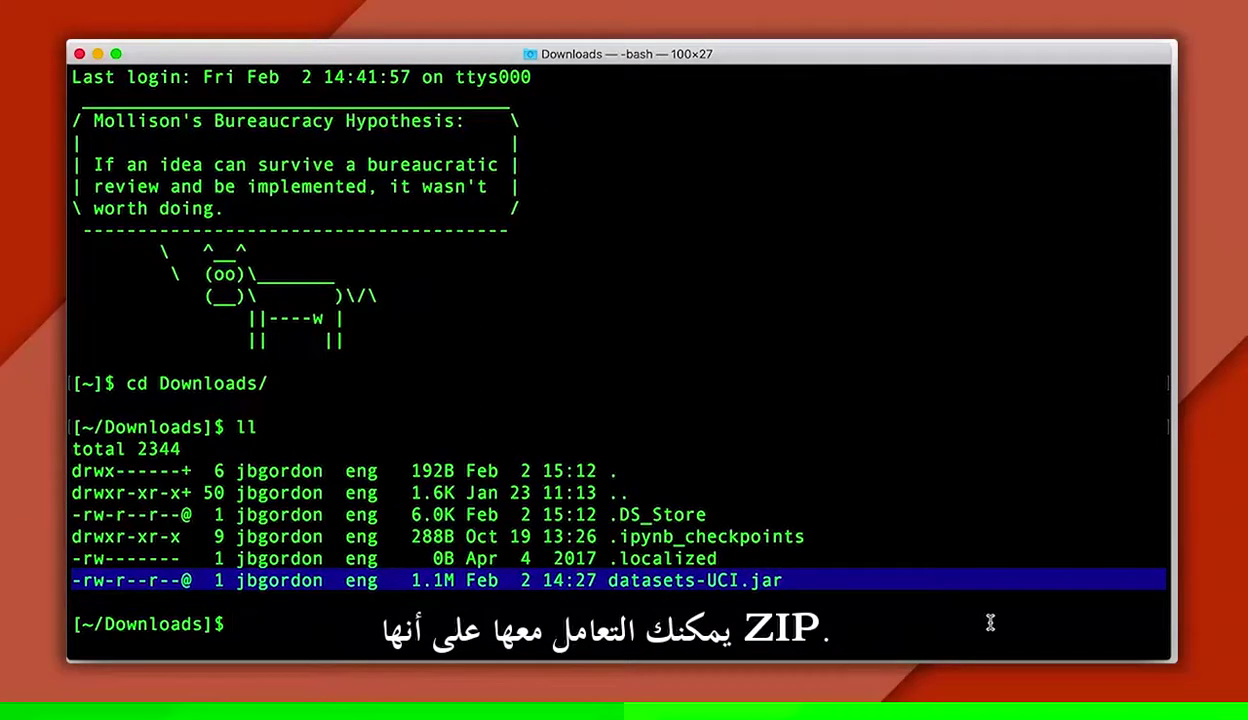
{"action": "type", "text": "unzip d"}
{"action": "key", "text": "Tab"}
{"action": "key", "text": "Return"}
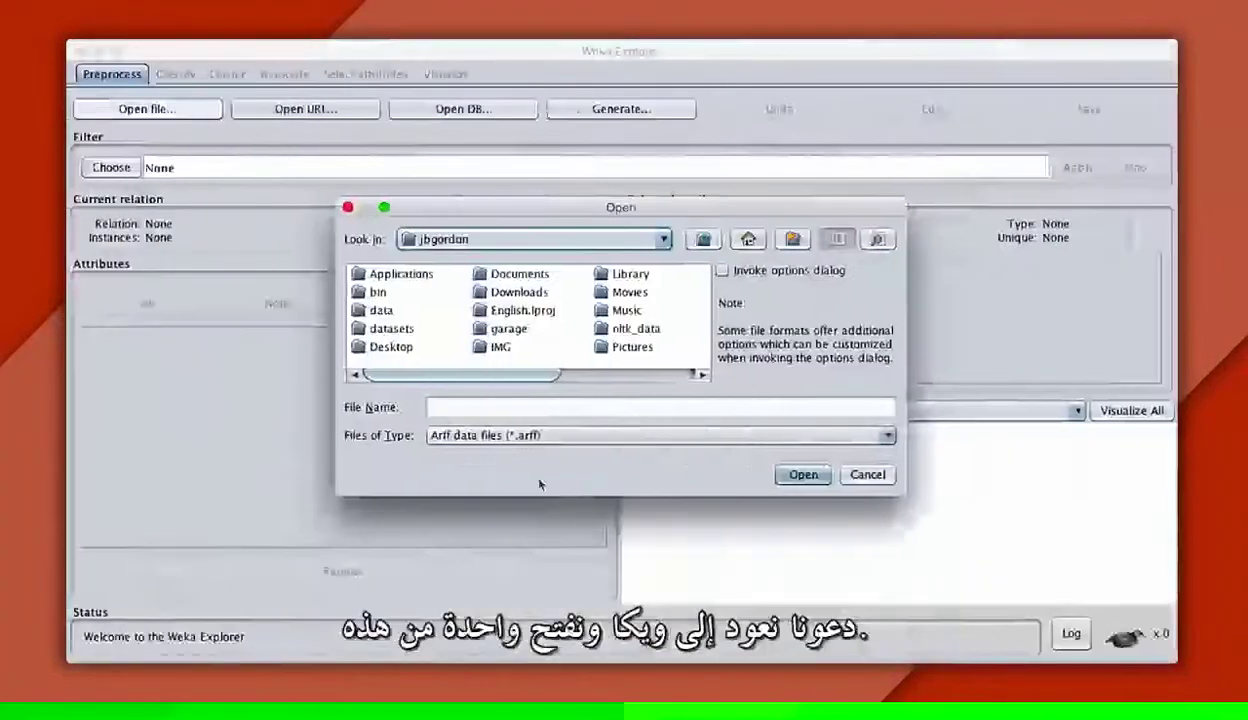
Load Downloads/UCI/diabetes.arff, giving 768 instances and 9 attributes
{"action": "double_click", "coordinate": [517, 290]}
{"action": "double_click", "coordinate": [380, 292]}
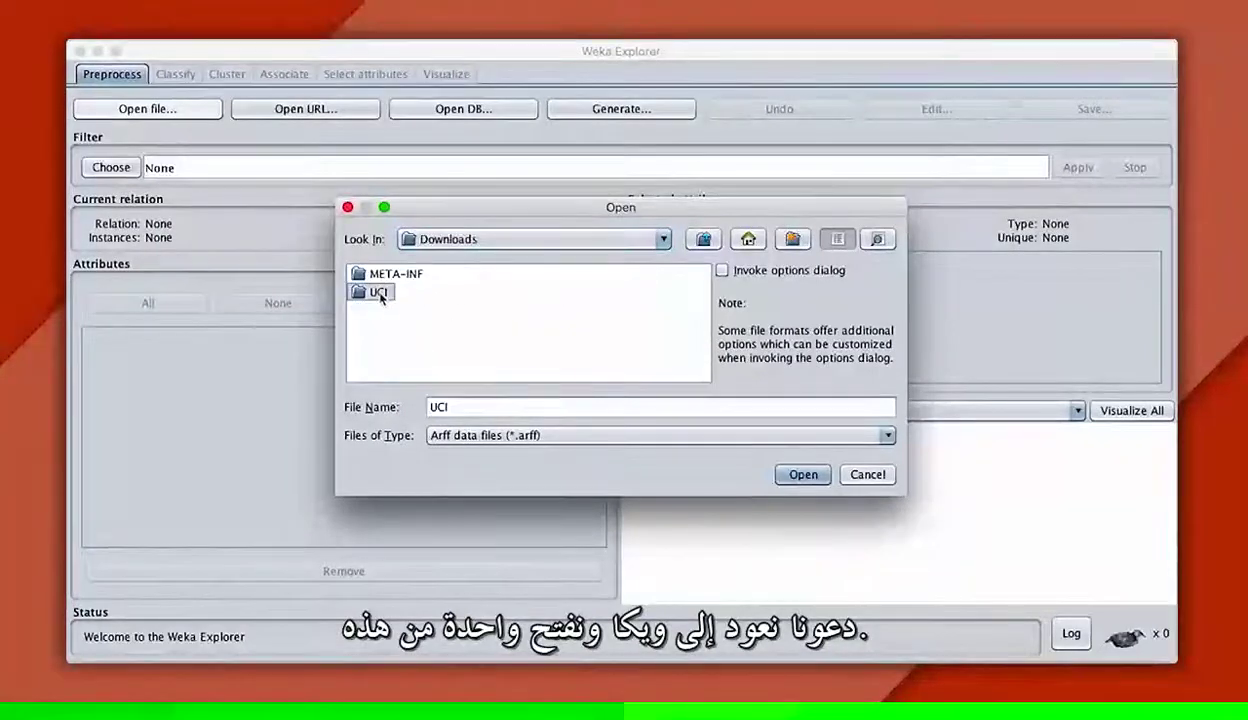
{"action": "double_click", "coordinate": [667, 291]}
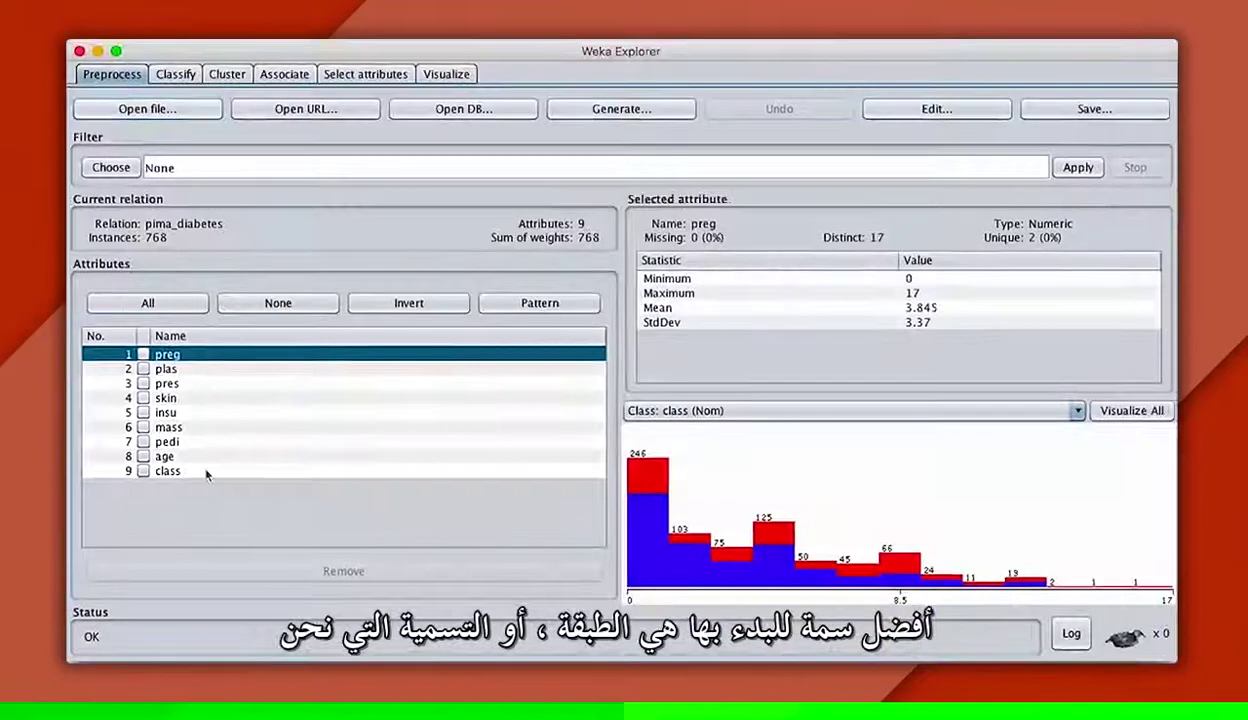
{"action": "left_click", "coordinate": [277, 513]}
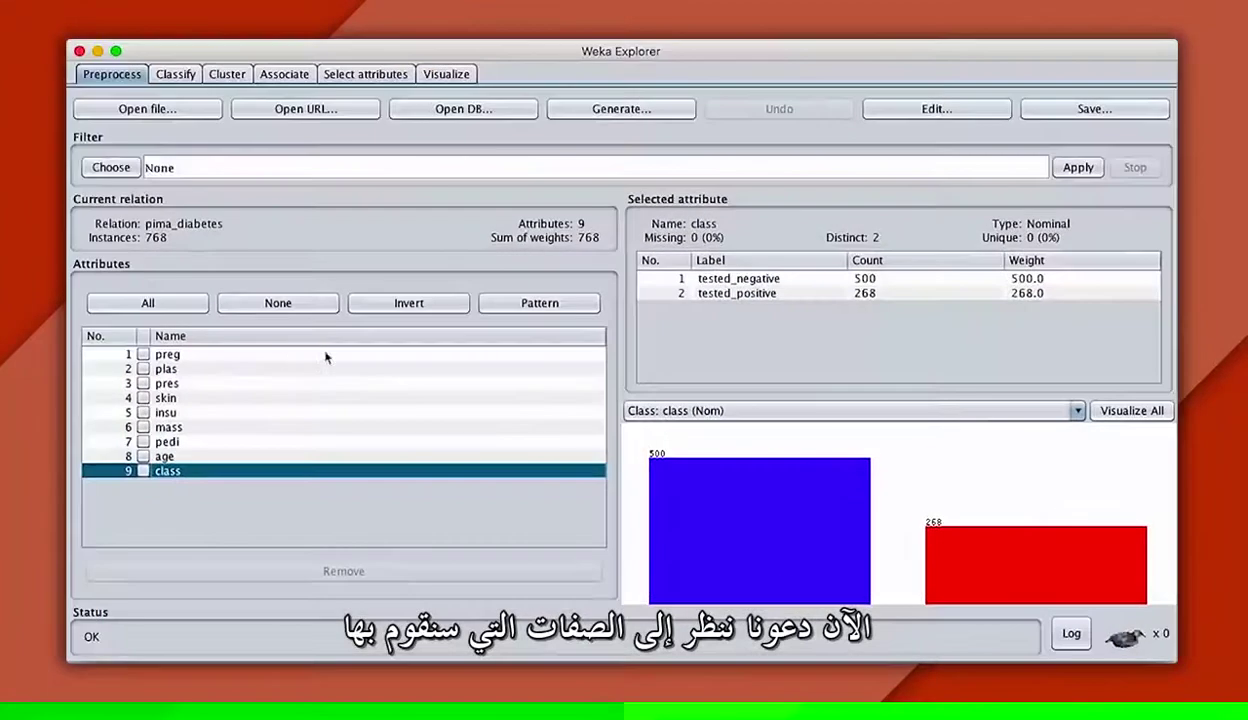
{"action": "left_click", "coordinate": [298, 354]}
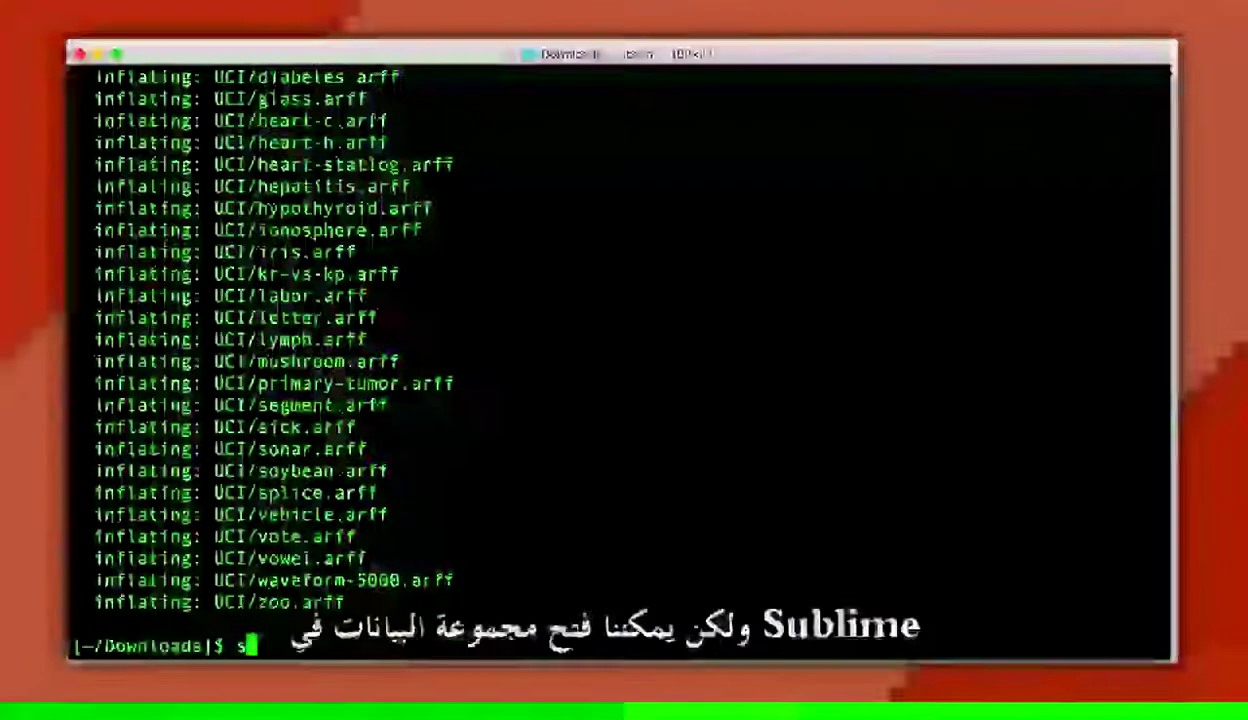
Run 'subl UCI/diabetes.arff' to view the Pima Indians Diabetes Database header
{"action": "type", "text": "subl UCI/diabetes.arff"}
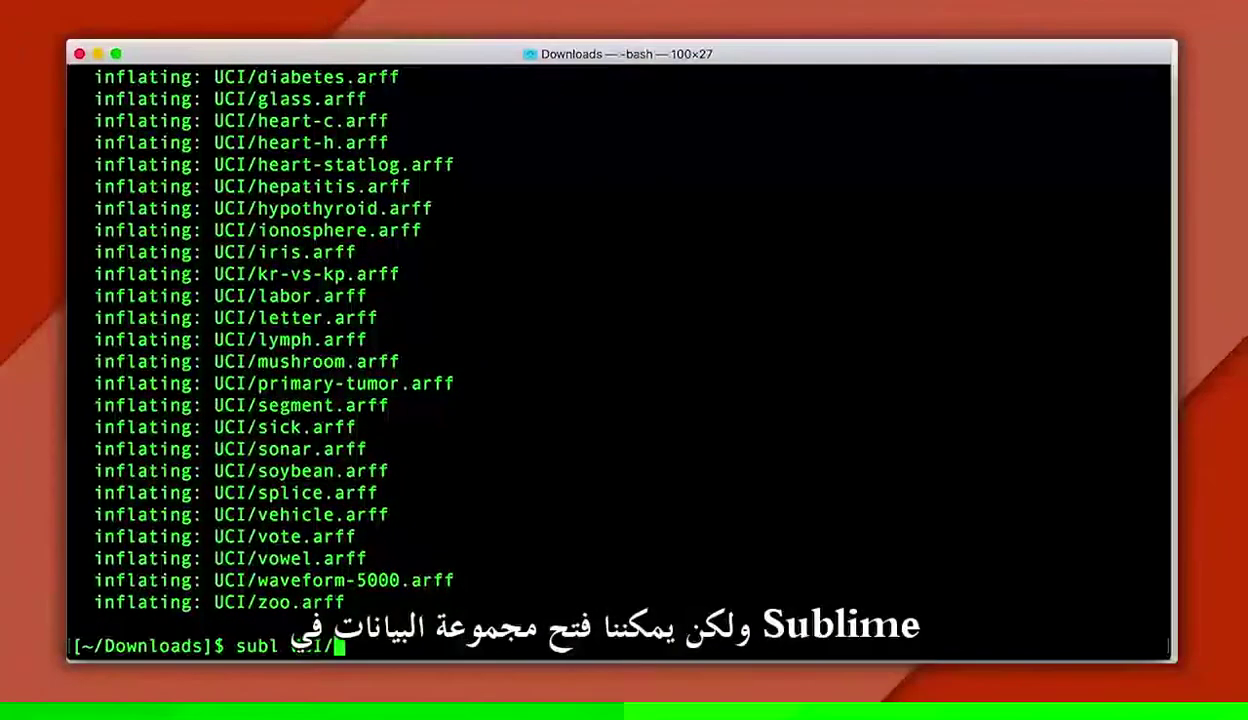
{"action": "key", "text": "Return"}
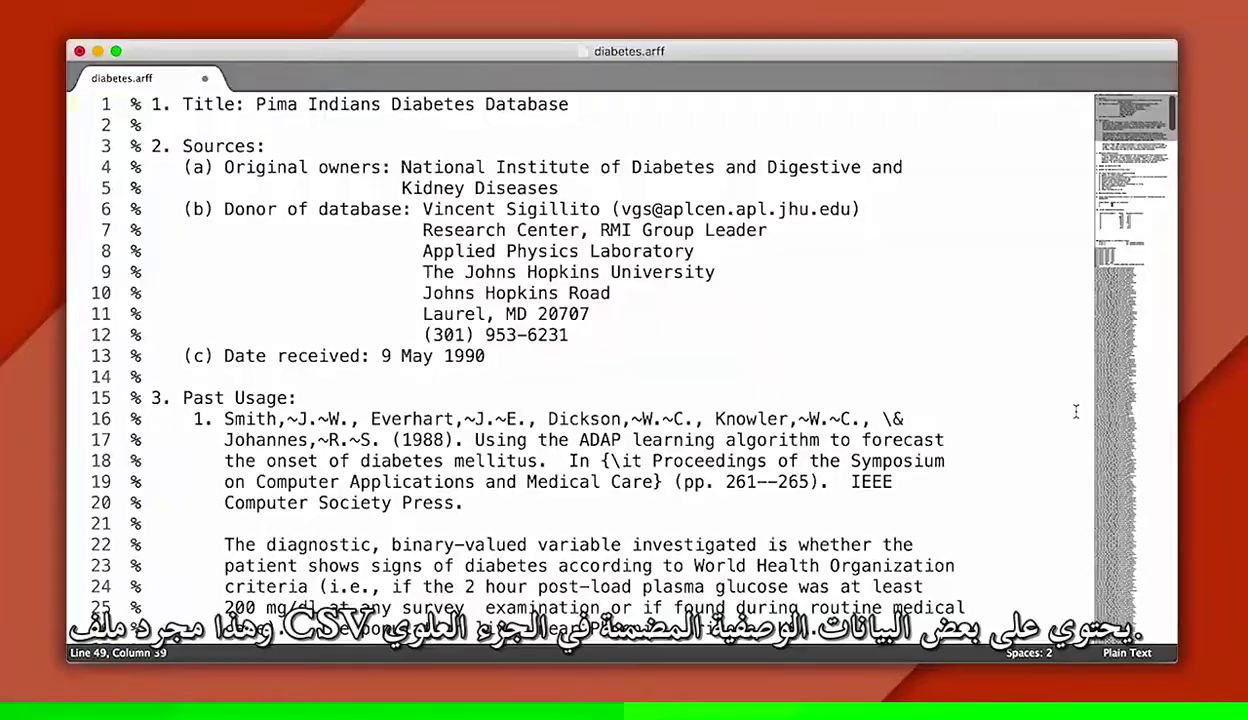
Scroll to the attribute list and highlight the pregnancy count and plasma glucose lines
{"action": "scroll", "coordinate": [1076, 411], "scroll_direction": "down", "scroll_amount": 10}
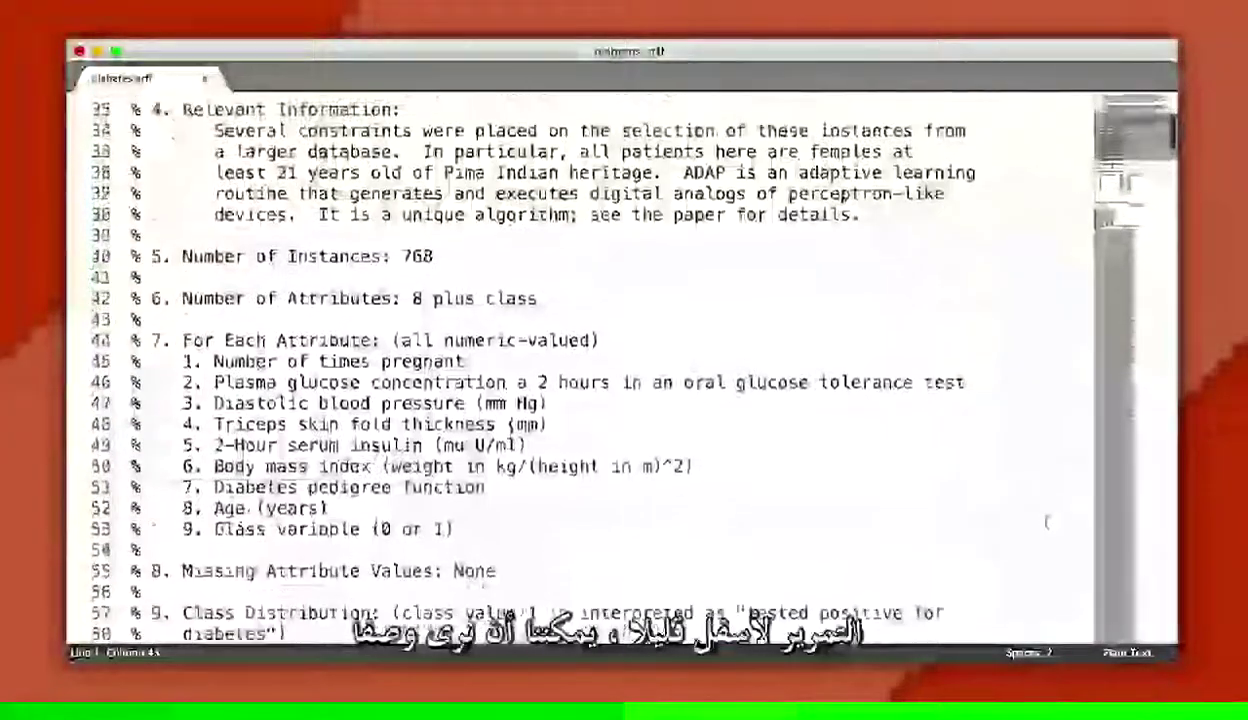
{"action": "scroll", "coordinate": [1046, 521], "scroll_direction": "down", "scroll_amount": 3}
{"action": "left_click", "coordinate": [553, 185]}
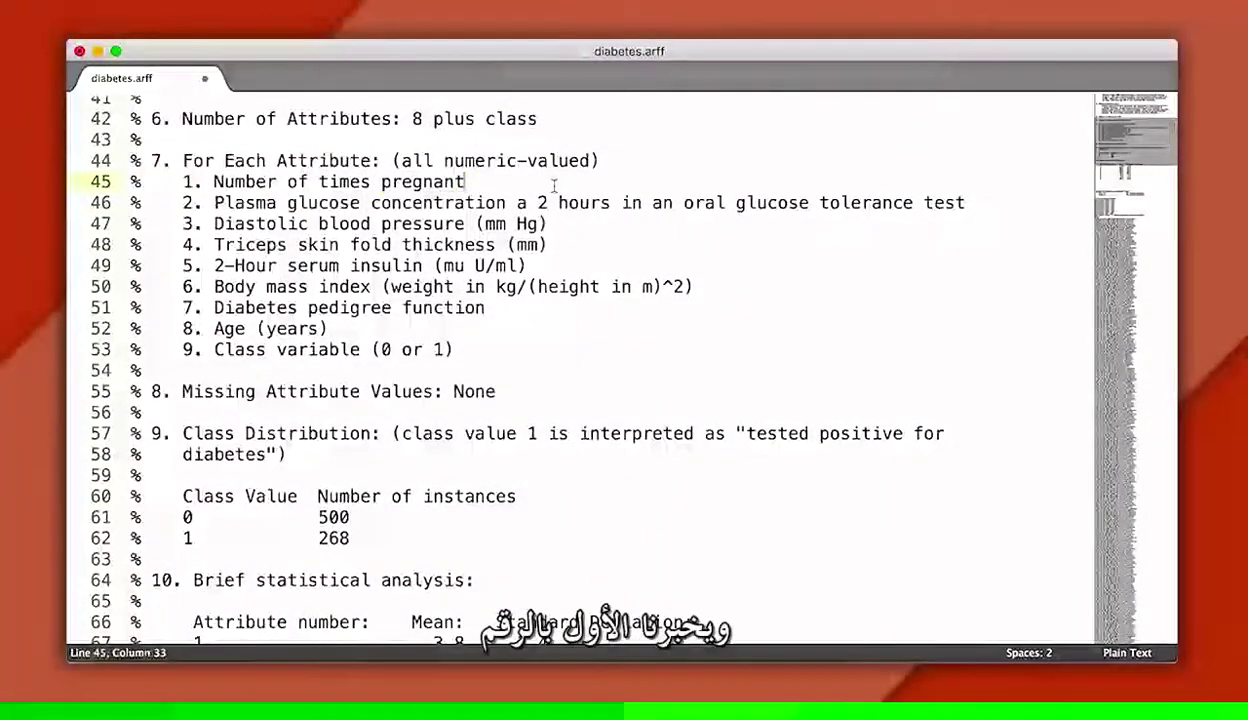
{"action": "triple_click", "coordinate": [553, 185]}
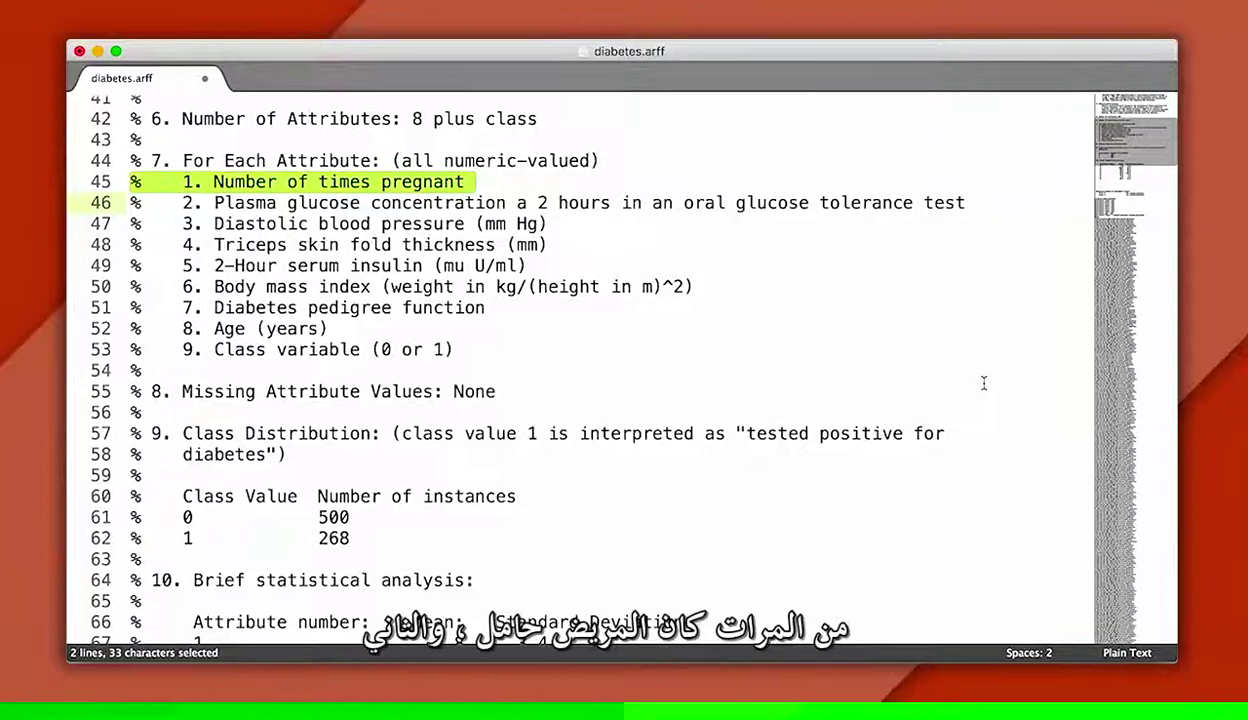
{"action": "triple_click", "coordinate": [952, 203]}
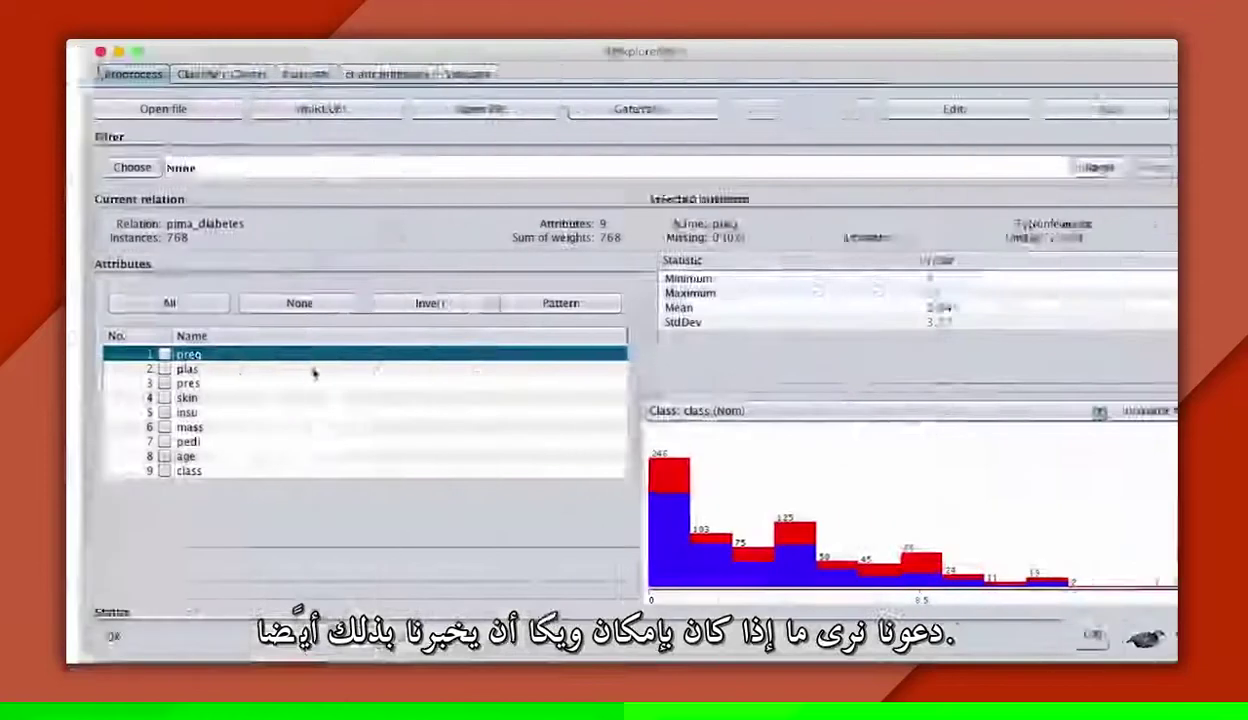
View the plas and preg attribute statistics, then switch to the Classify tab
{"action": "left_click", "coordinate": [305, 371]}
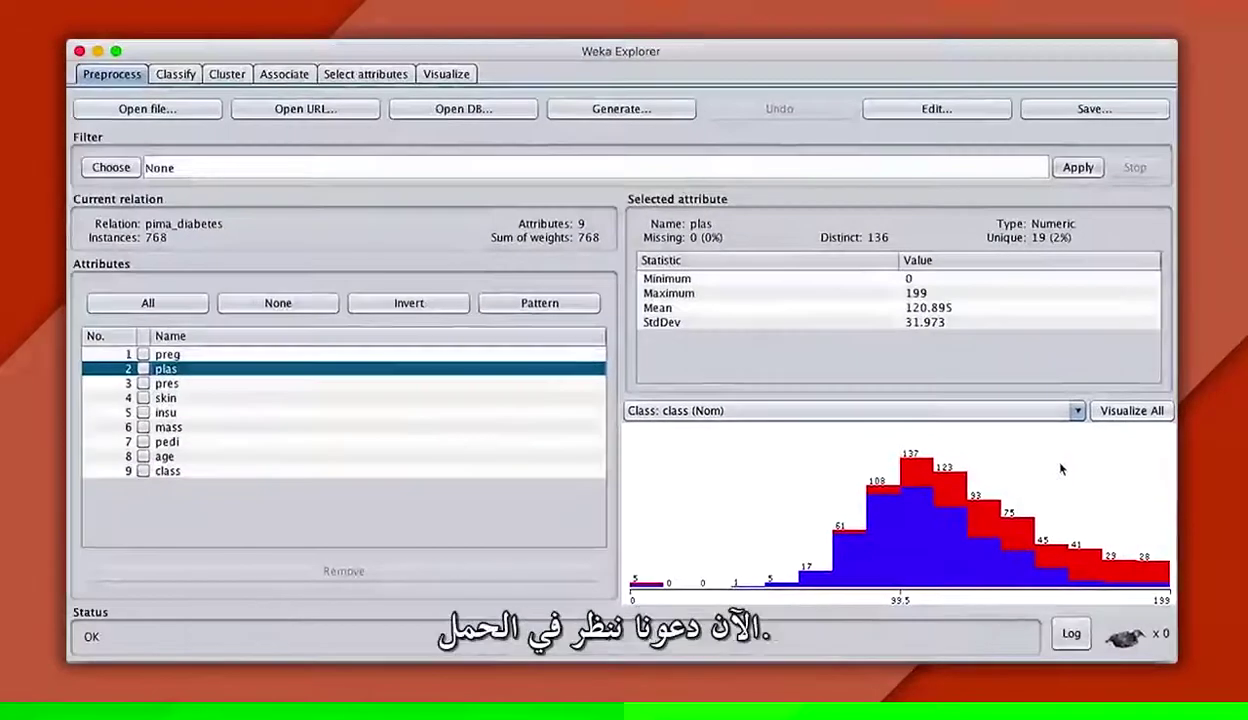
{"action": "left_click", "coordinate": [170, 354]}
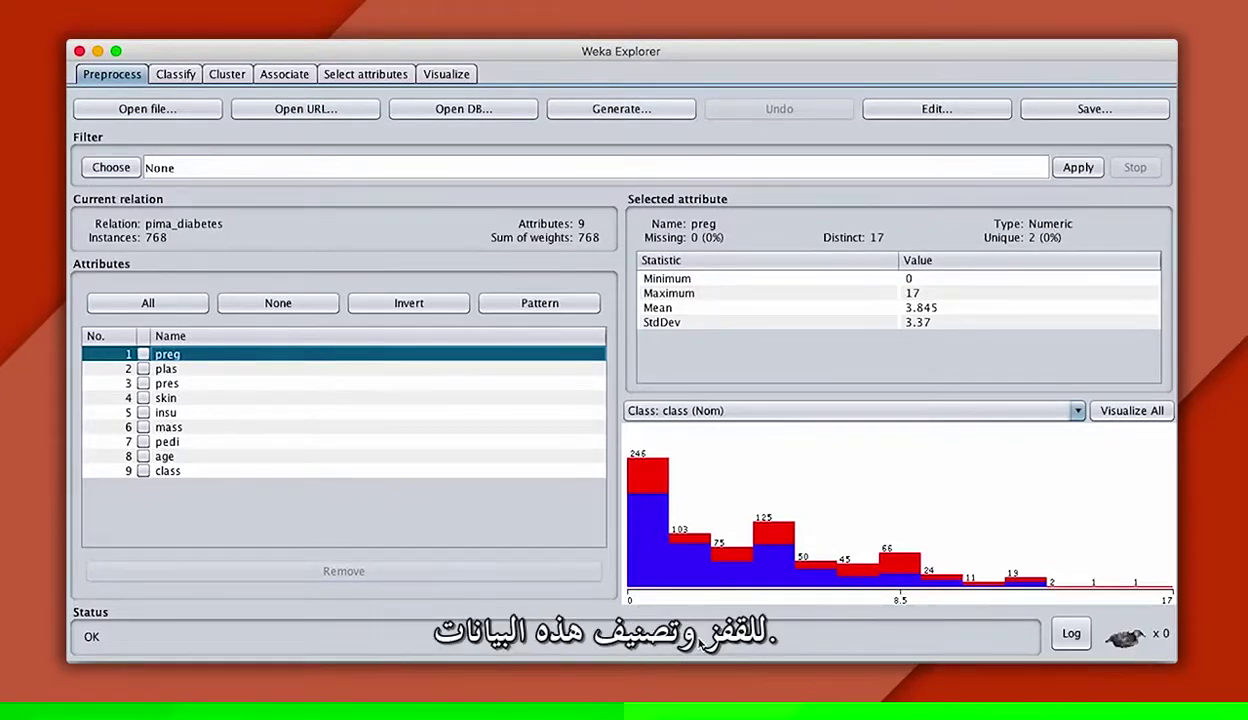
{"action": "left_click", "coordinate": [177, 78]}
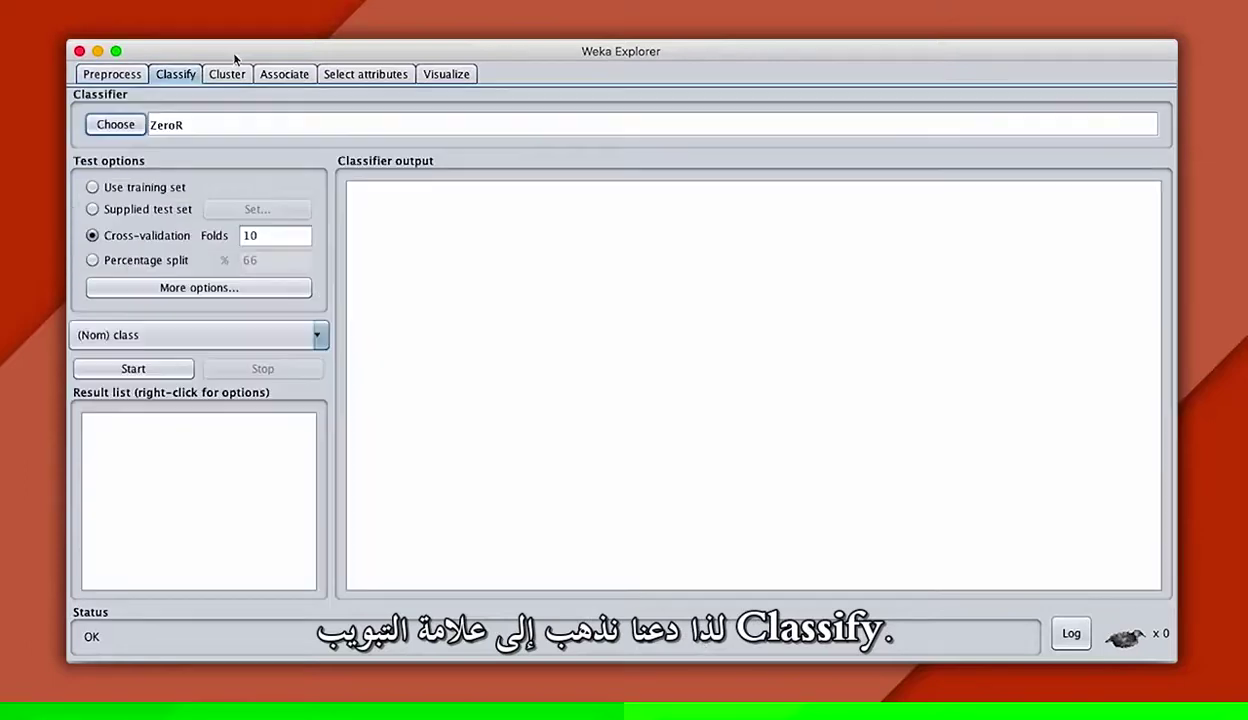
Run J48 with 10-fold cross-validation, getting 567 correct (73.8281%)
{"action": "left_click", "coordinate": [115, 124]}
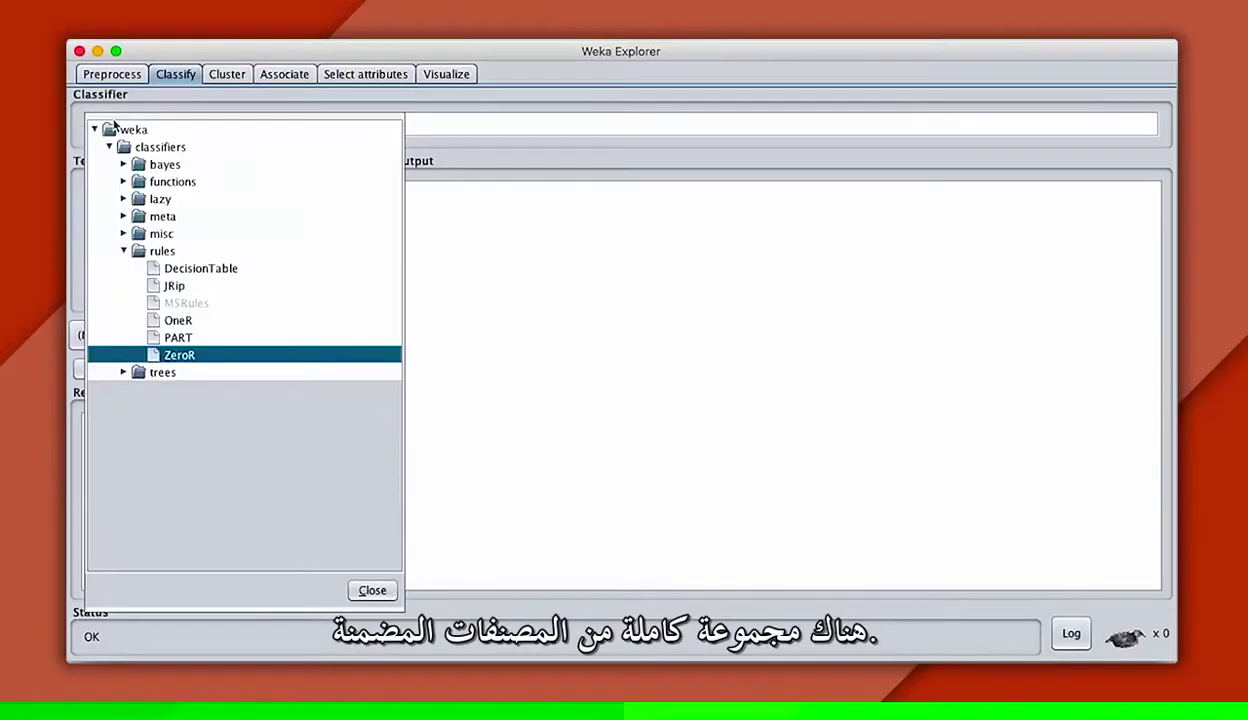
{"action": "left_click", "coordinate": [123, 372]}
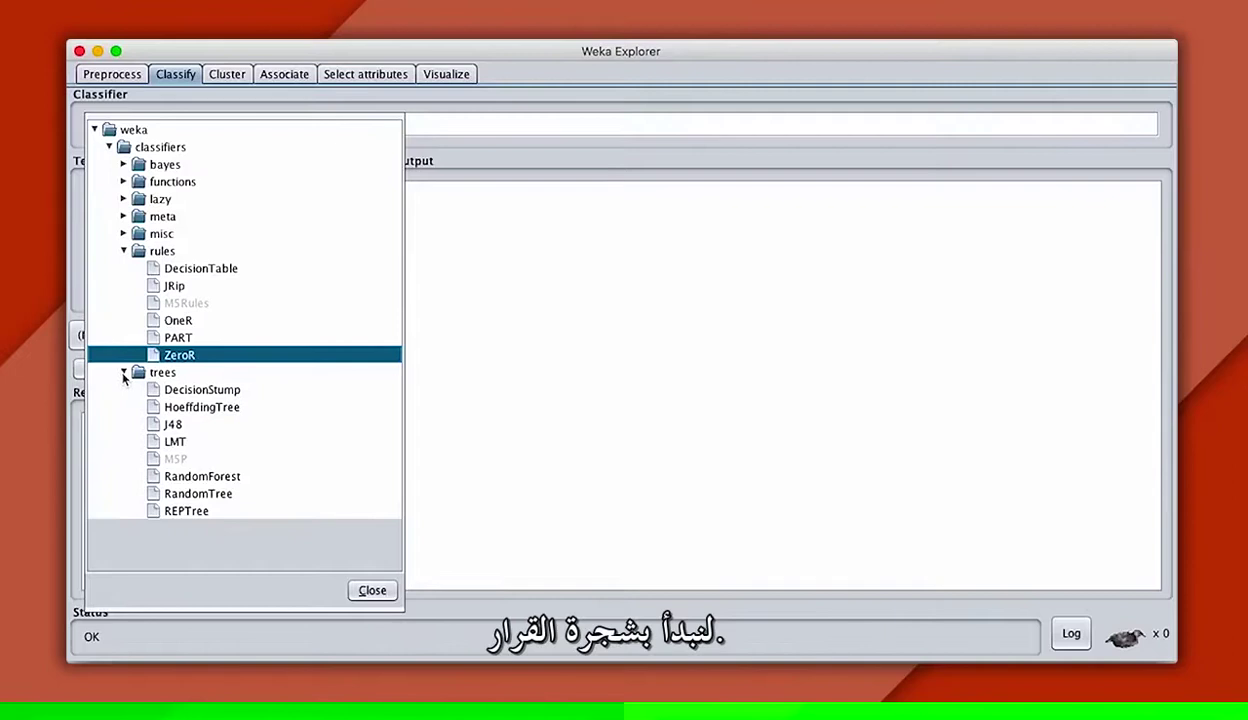
{"action": "left_click", "coordinate": [170, 425]}
{"action": "left_click", "coordinate": [148, 369]}
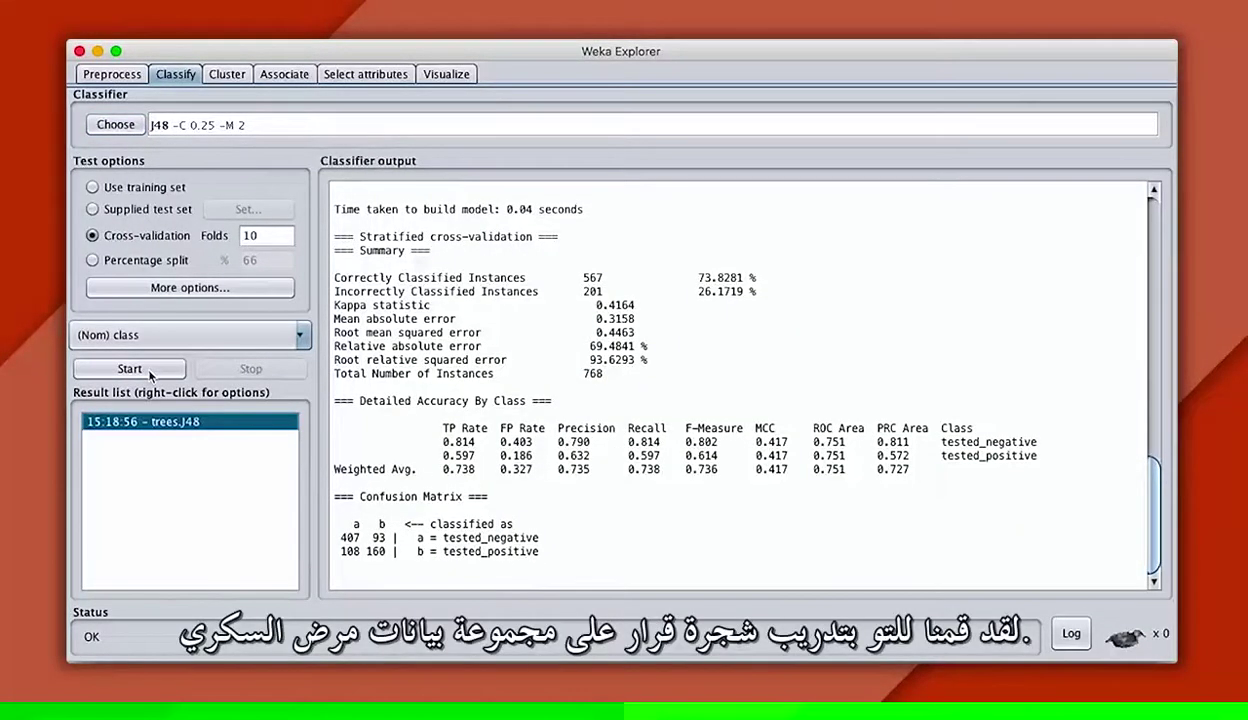
Scroll back to the J48 pruned tree, split first on plas at 127, and reopen the classifier list
{"action": "scroll", "coordinate": [1091, 399], "scroll_direction": "up", "scroll_amount": 1}
{"action": "scroll", "coordinate": [1091, 399], "scroll_direction": "up", "scroll_amount": 10}
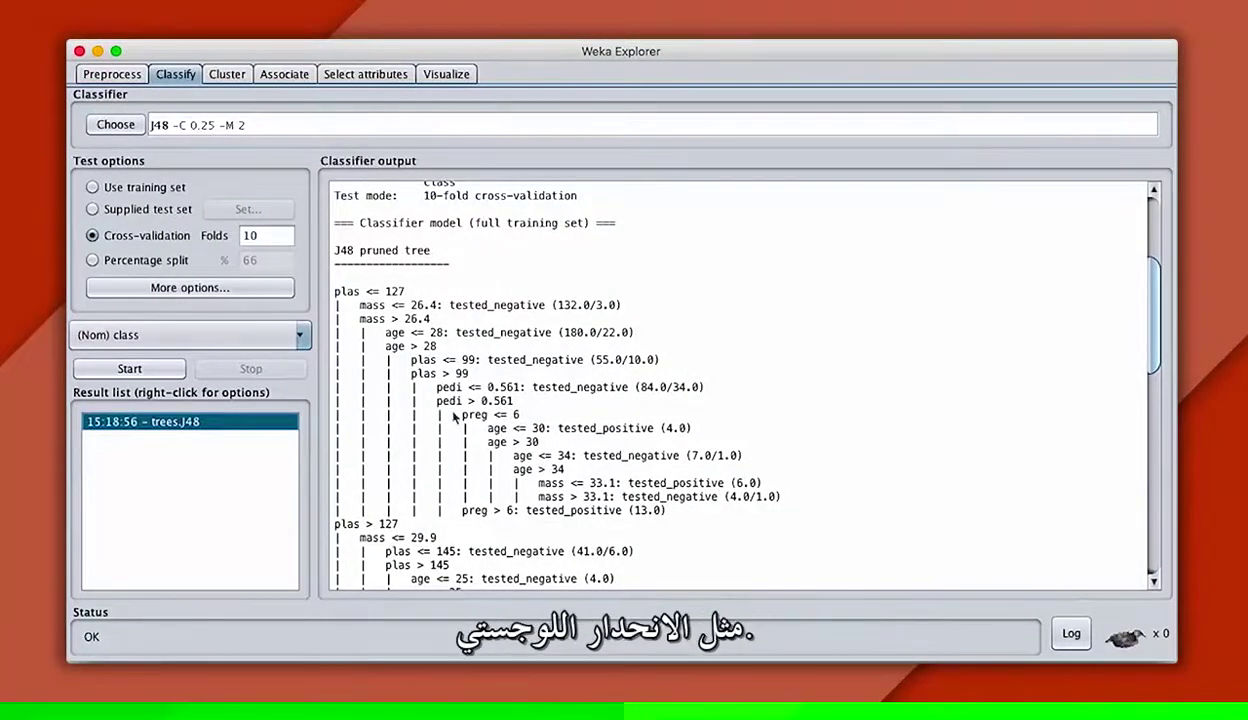
{"action": "left_click", "coordinate": [115, 125]}
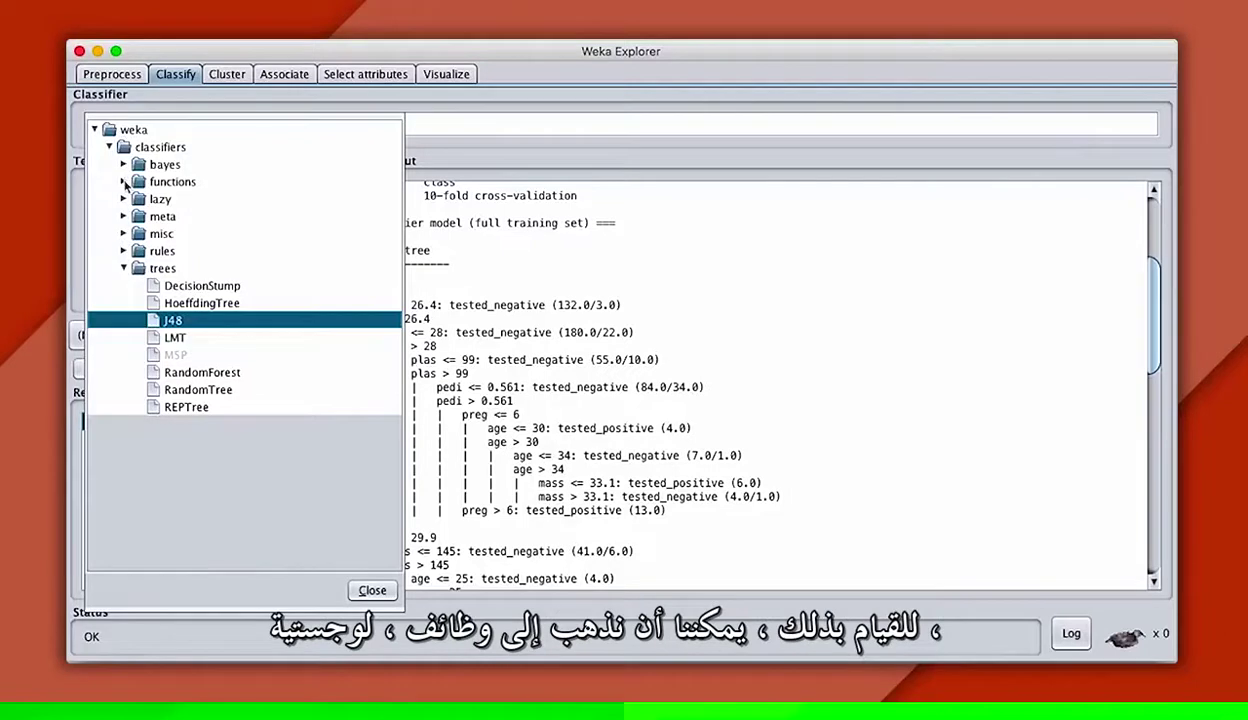
Train a cross-validated Logistic regression model from the functions group, reaching 77.2135% (593 correct)
{"action": "left_click", "coordinate": [125, 181]}
{"action": "left_click", "coordinate": [183, 234]}
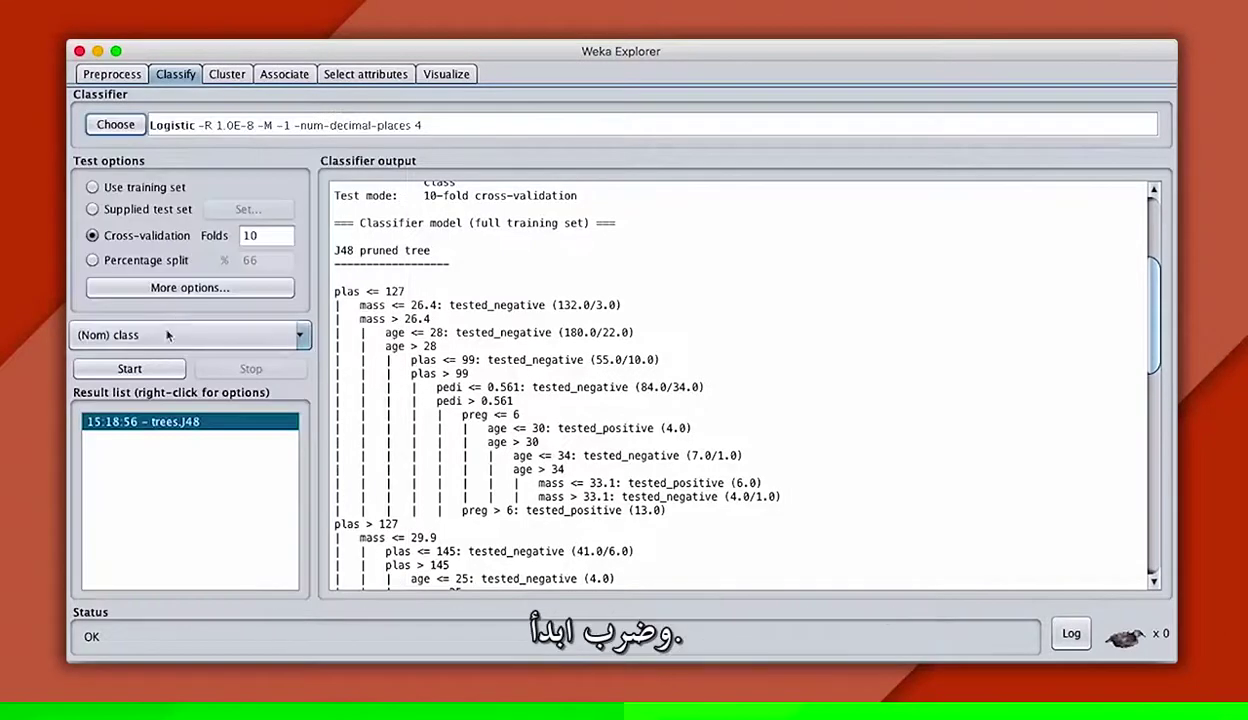
{"action": "left_click", "coordinate": [157, 370]}
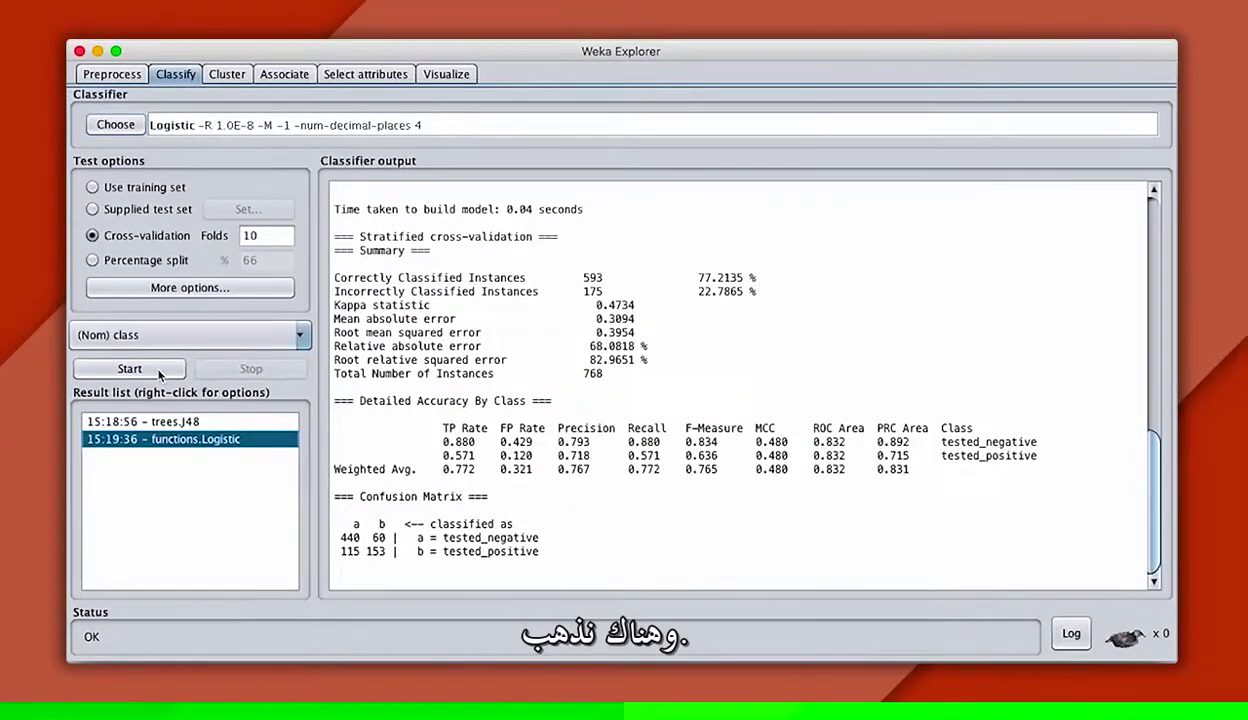
Compare the Logistic and J48 results, browse the Bayes classifiers, and return to J48's 73.8281%
{"action": "left_click", "coordinate": [250, 423]}
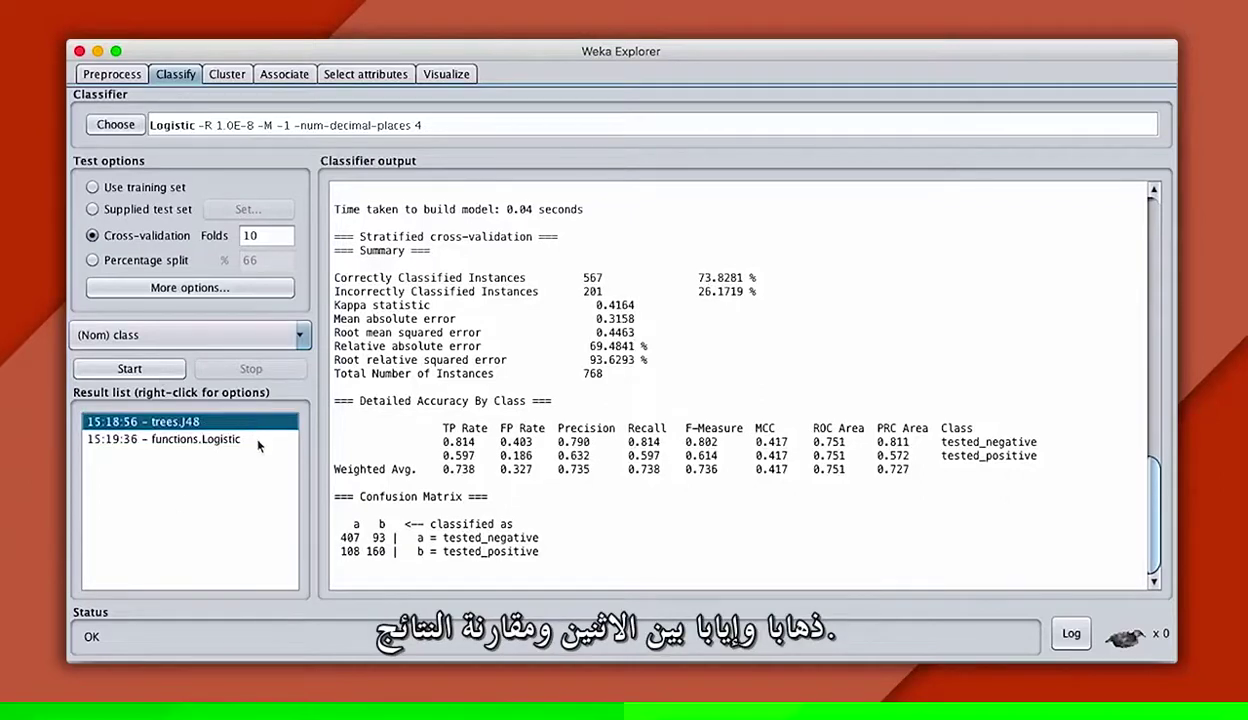
{"action": "left_click", "coordinate": [255, 441]}
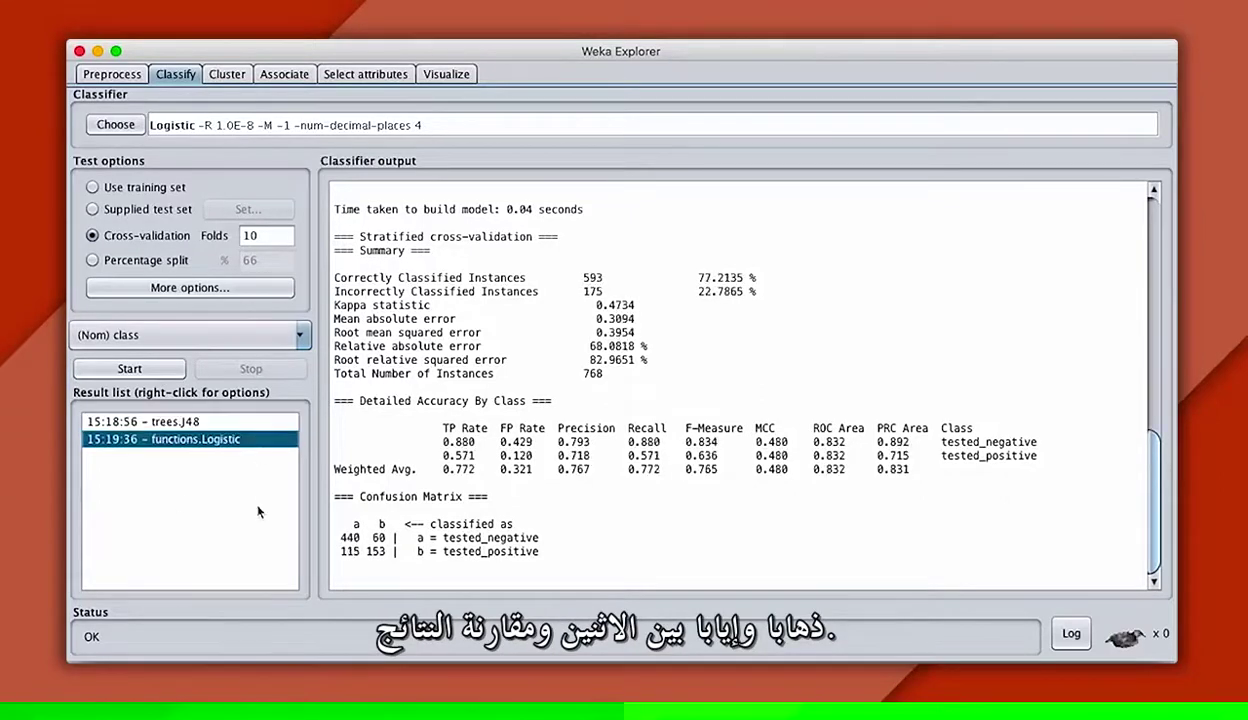
{"action": "left_click", "coordinate": [118, 126]}
{"action": "left_click", "coordinate": [124, 164]}
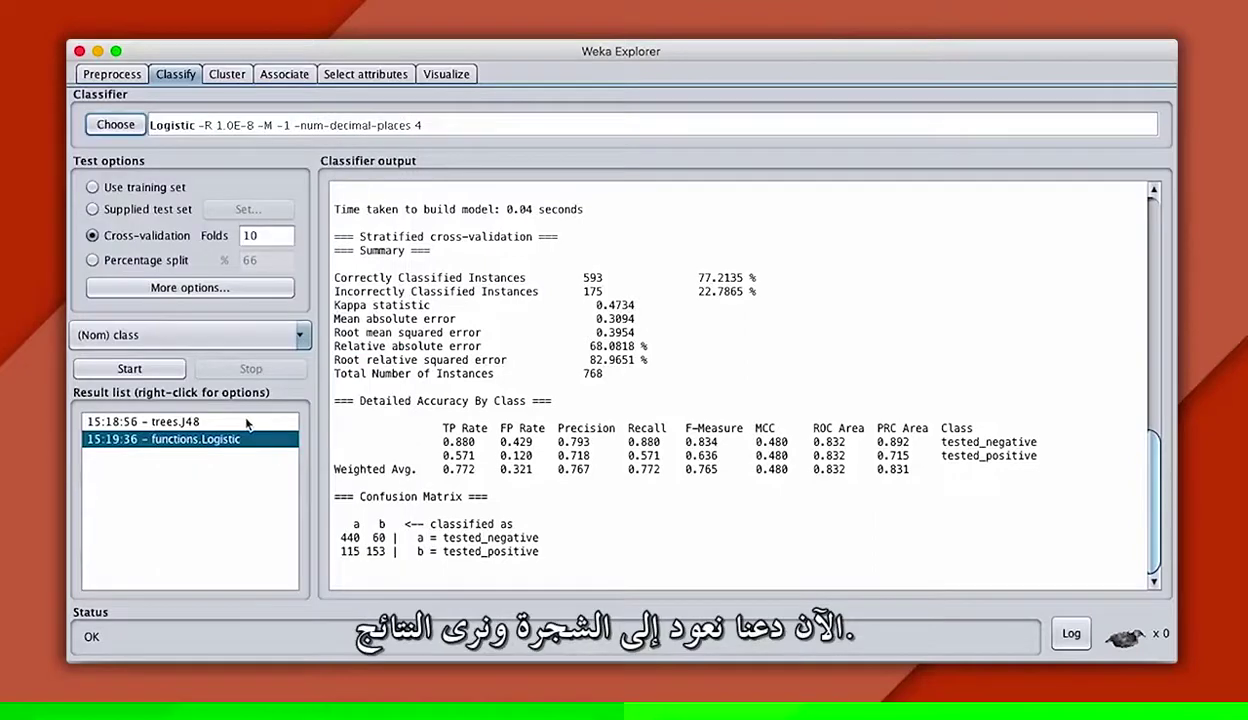
{"action": "left_click", "coordinate": [190, 421]}
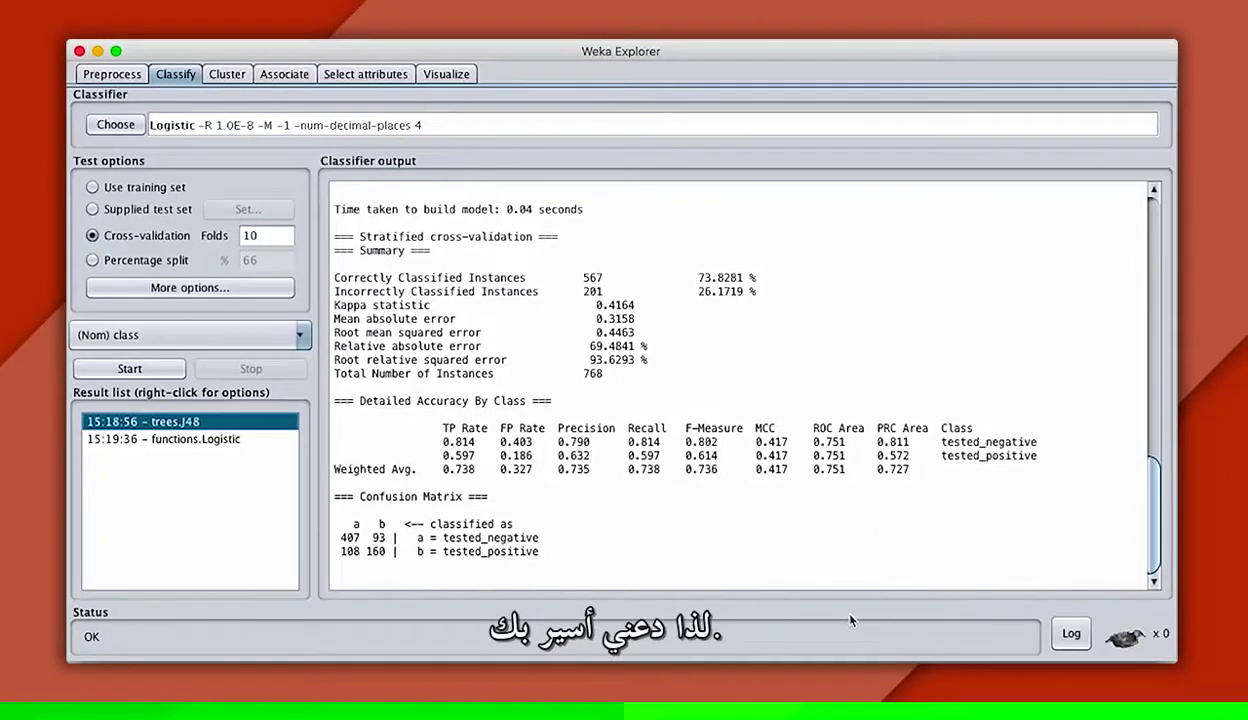
{"action": "scroll", "coordinate": [1132, 395], "scroll_direction": "up", "scroll_amount": 15}
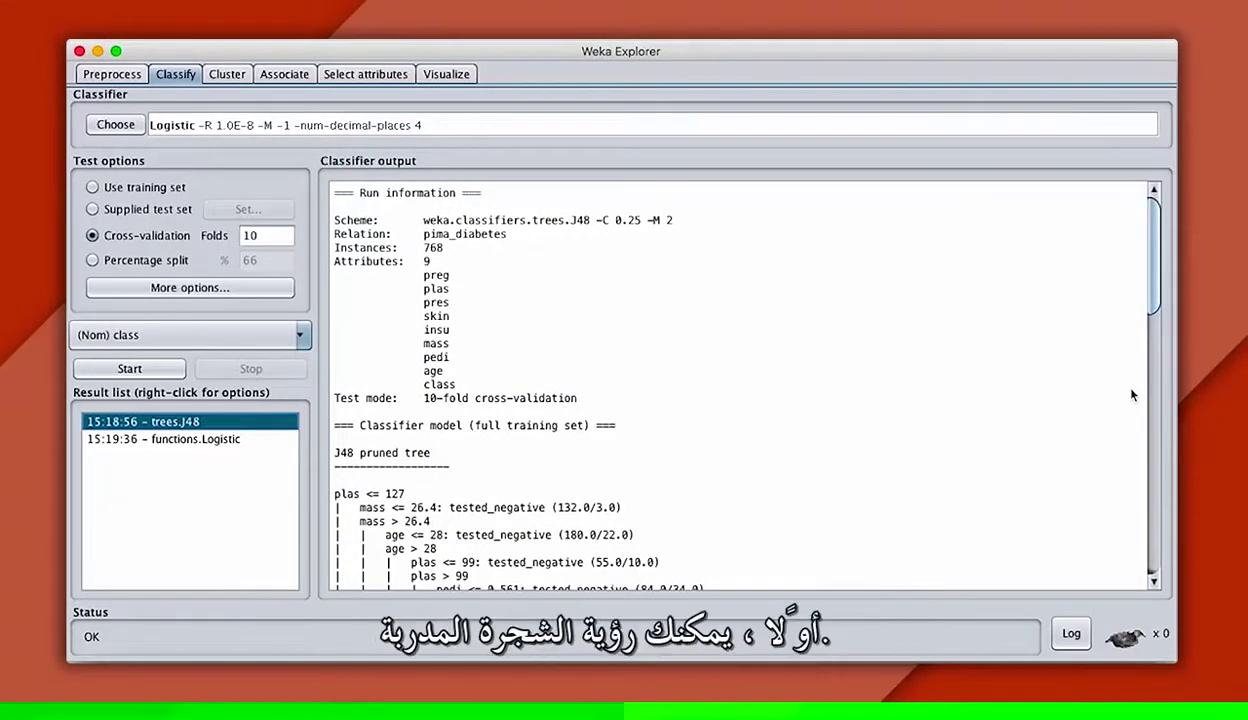
{"action": "scroll", "coordinate": [1132, 395], "scroll_direction": "down", "scroll_amount": 5}
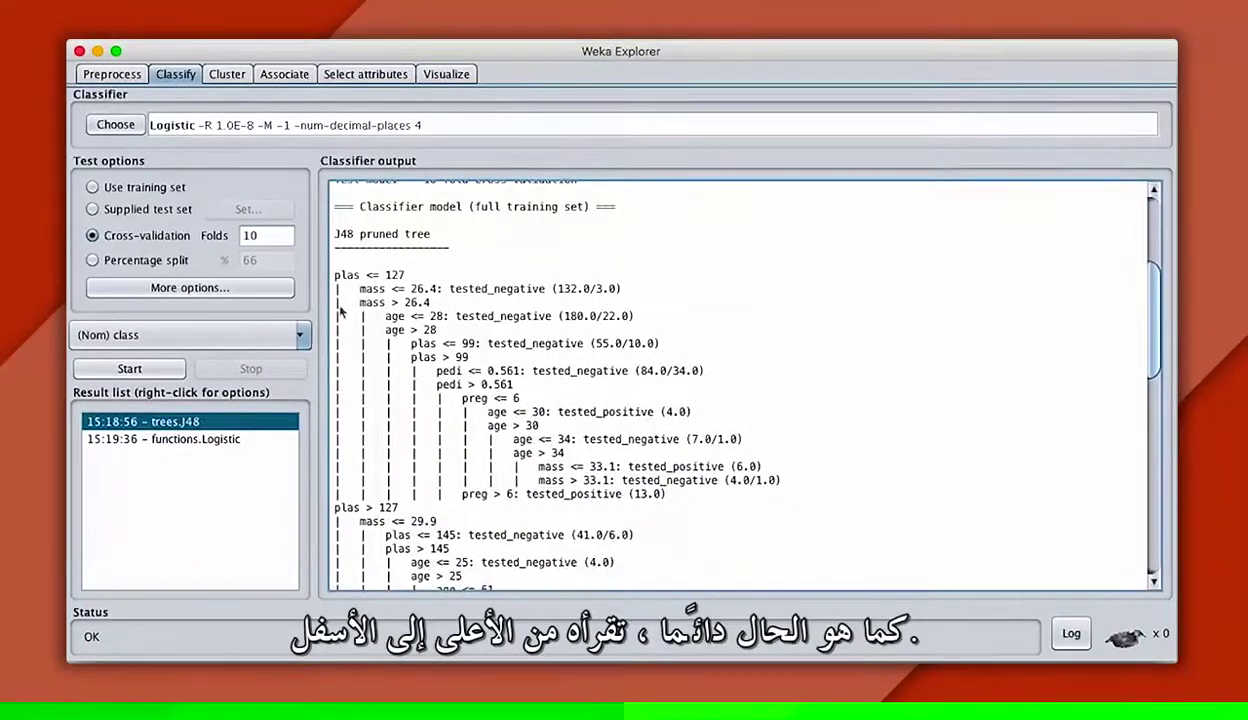
{"action": "left_click_drag", "start_coordinate": [335, 276], "coordinate": [404, 276]}
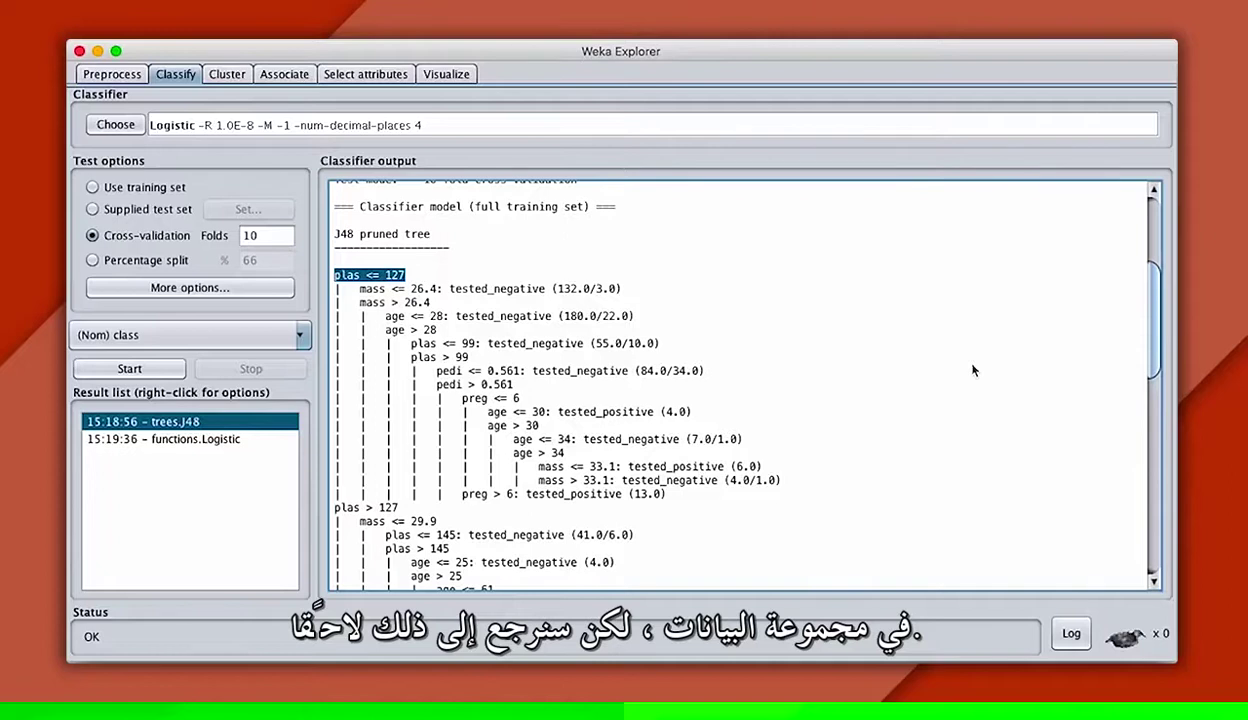
{"action": "left_click", "coordinate": [952, 363]}
{"action": "scroll", "coordinate": [1063, 498], "scroll_direction": "down", "scroll_amount": 10}
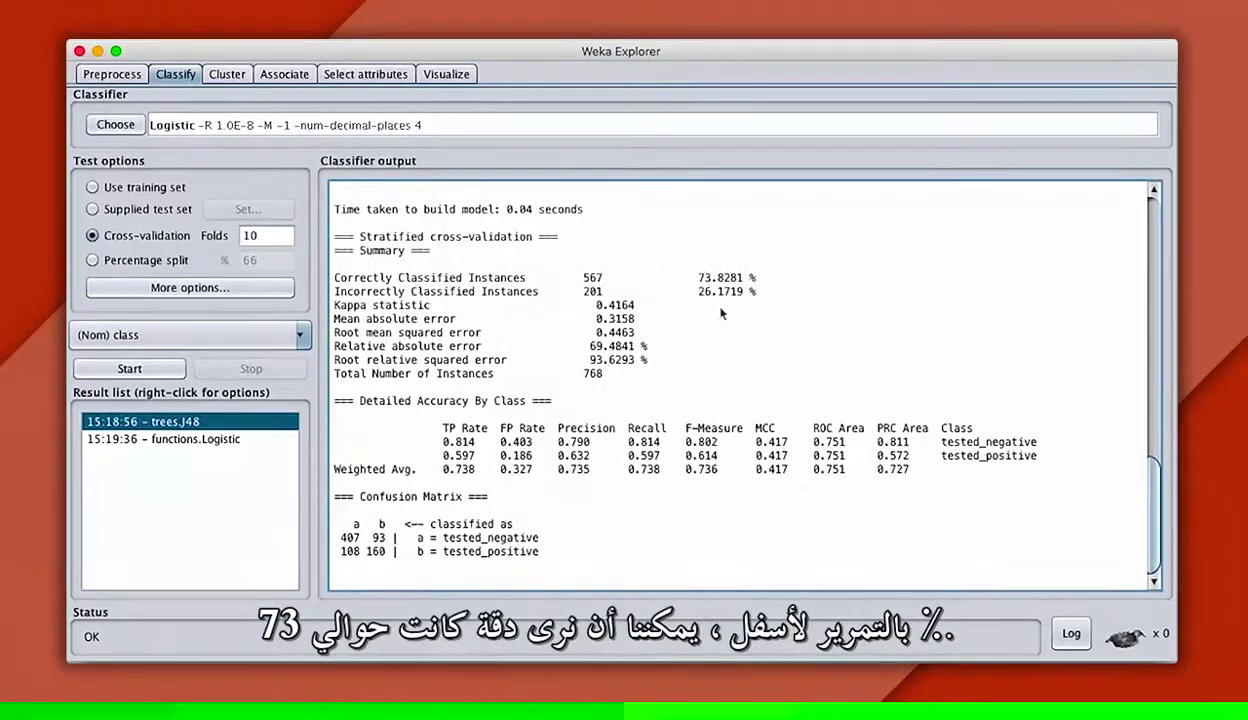